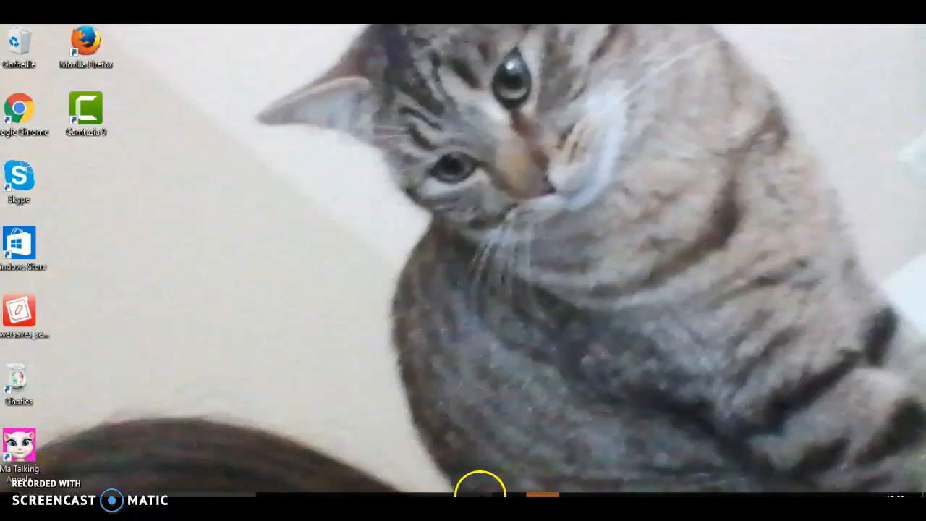
Switch to the Edge browser, search for "ytb" in a new tab and open YouTube from the results
{"action": "left_click", "coordinate": [307, 496]}
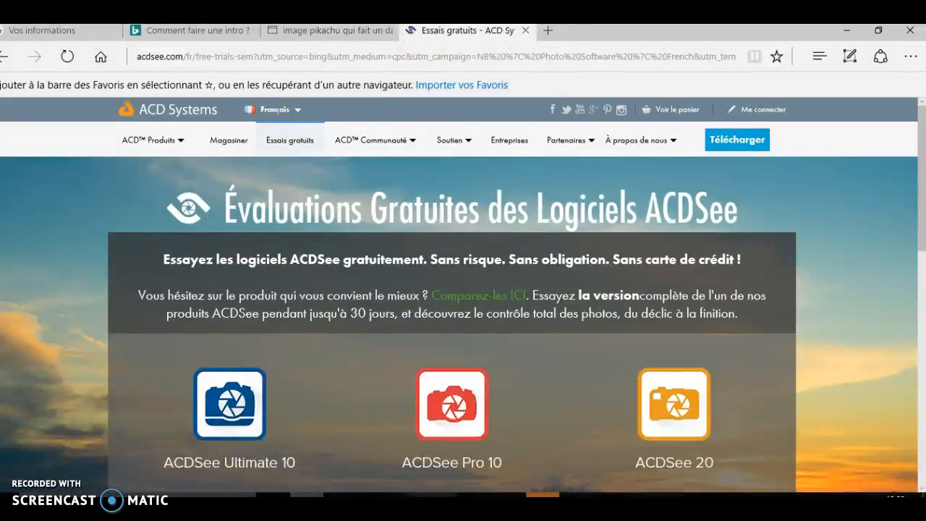
{"action": "left_click", "coordinate": [554, 33]}
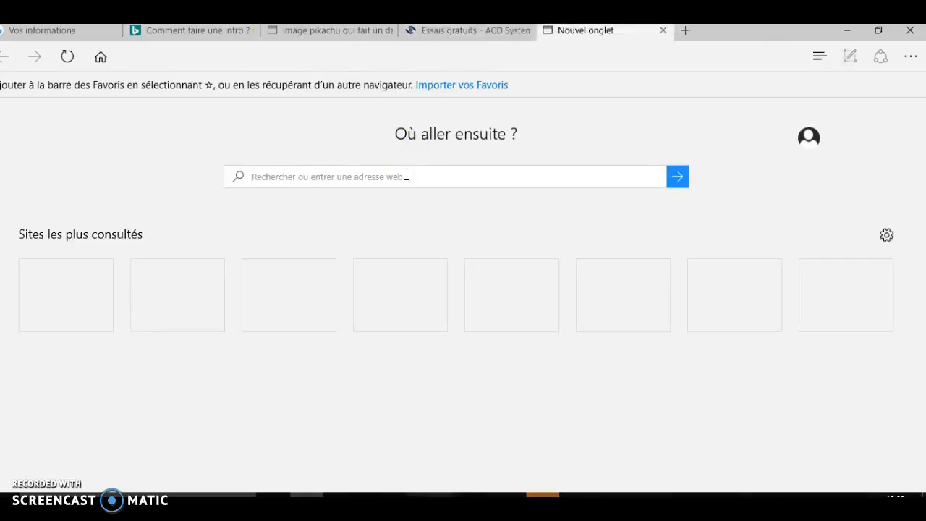
{"action": "type", "text": "t"}
{"action": "key", "text": "BackSpace"}
{"action": "type", "text": "é"}
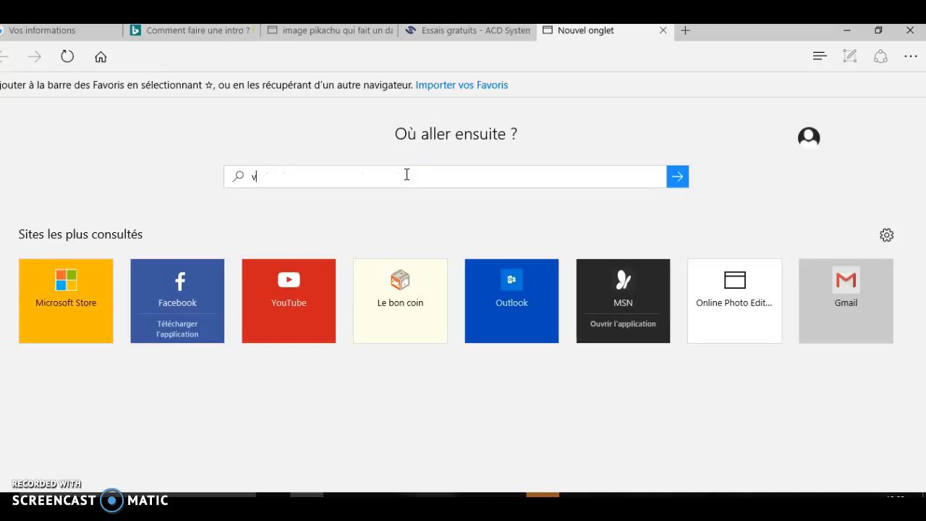
{"action": "key", "text": "BackSpace"}
{"action": "type", "text": "yt"}
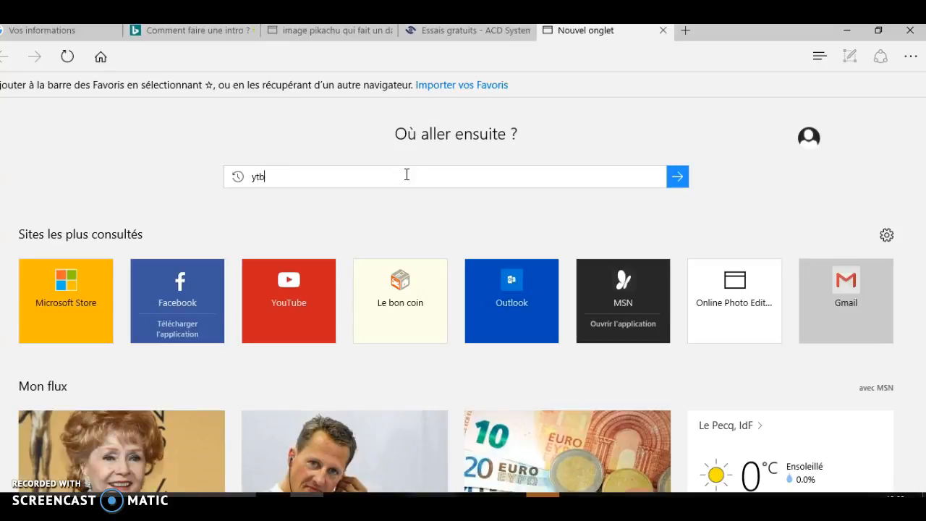
{"action": "type", "text": "b"}
{"action": "key", "text": "Return"}
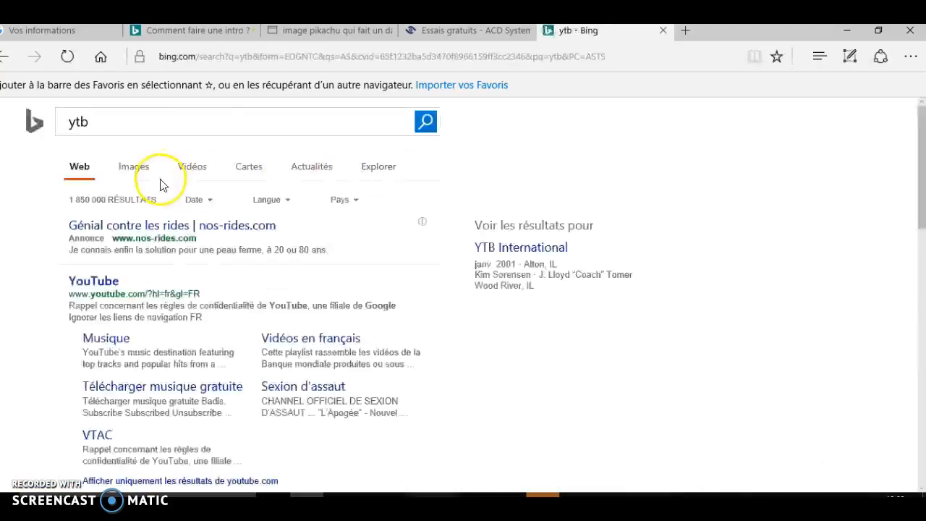
{"action": "left_click", "coordinate": [99, 288]}
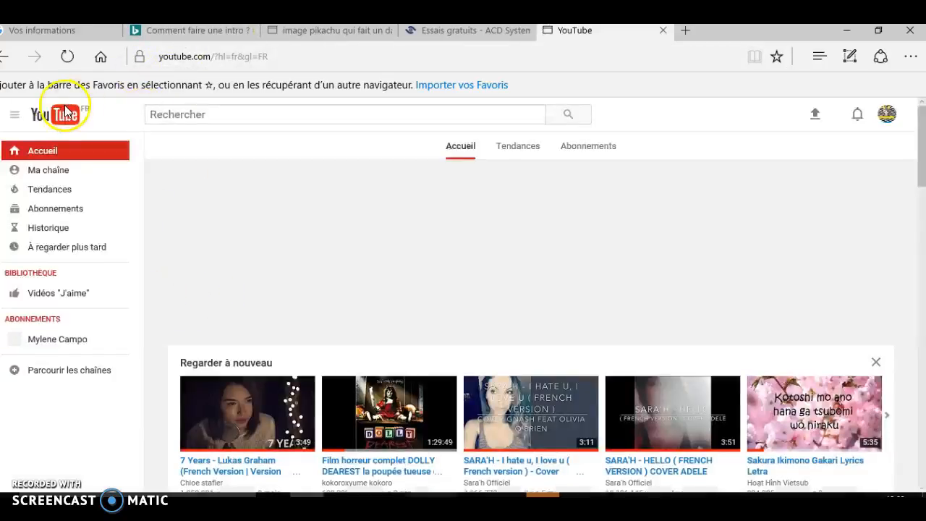
Open the account's own YouTube channel page, look over its banner and videos, and minimize the browser
{"action": "left_click", "coordinate": [42, 171]}
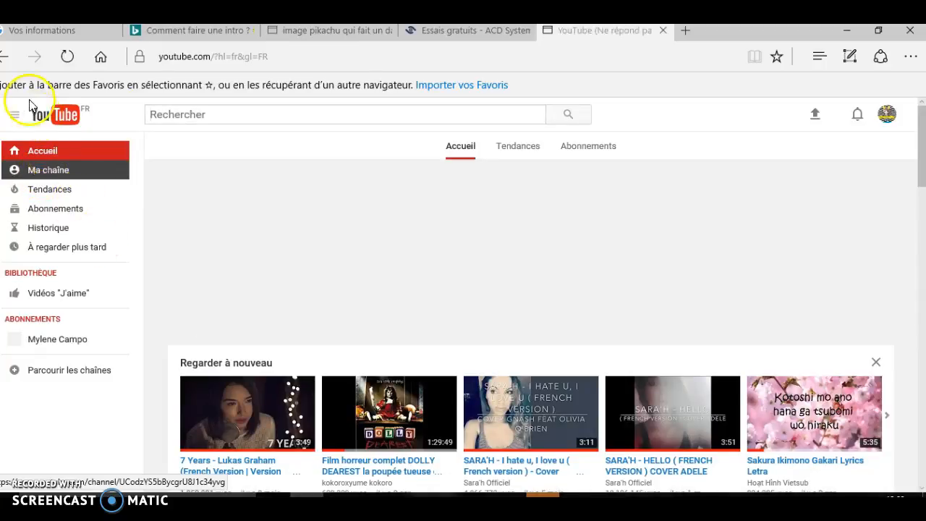
{"action": "left_click", "coordinate": [66, 168]}
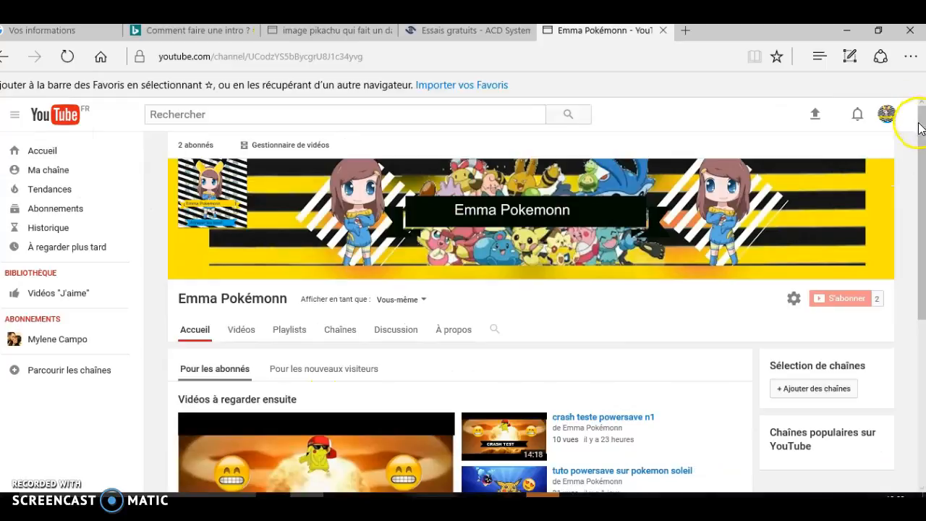
{"action": "left_click_drag", "start_coordinate": [920, 126], "coordinate": [918, 181]}
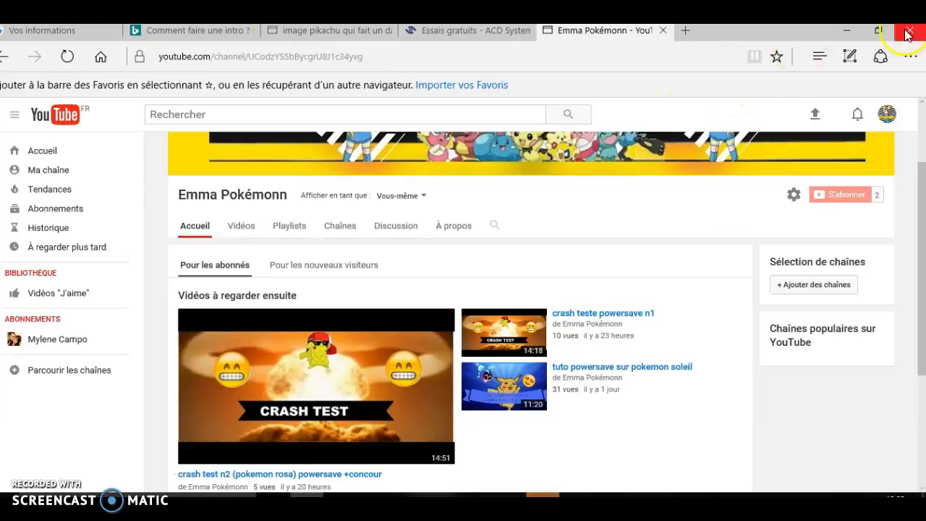
{"action": "left_click", "coordinate": [850, 31]}
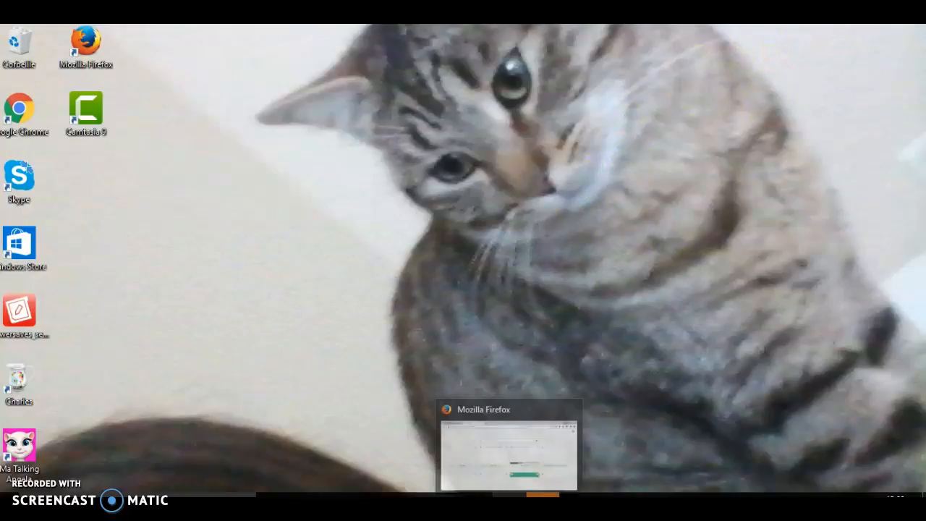
Switch to Firefox and search for "logo picmonkey" in a new tab
{"action": "left_click", "coordinate": [509, 496]}
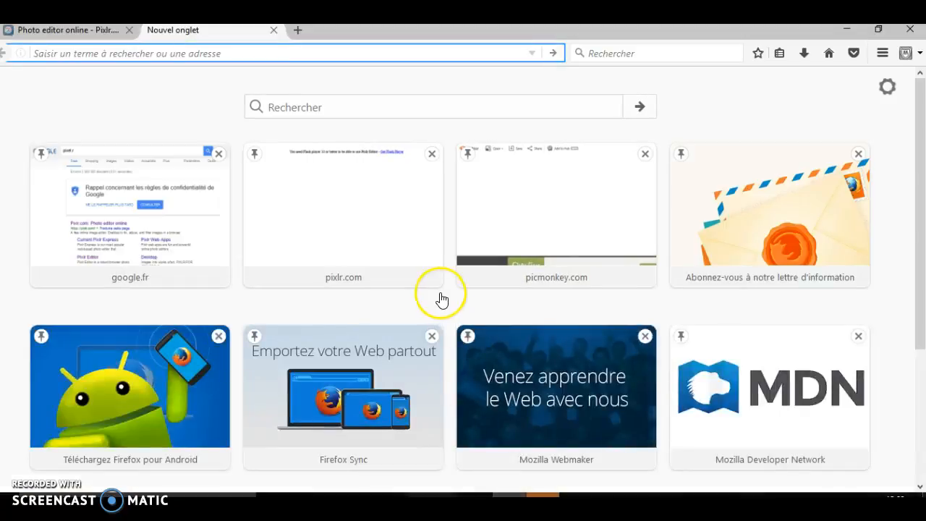
{"action": "left_click", "coordinate": [297, 30]}
{"action": "left_click", "coordinate": [299, 46]}
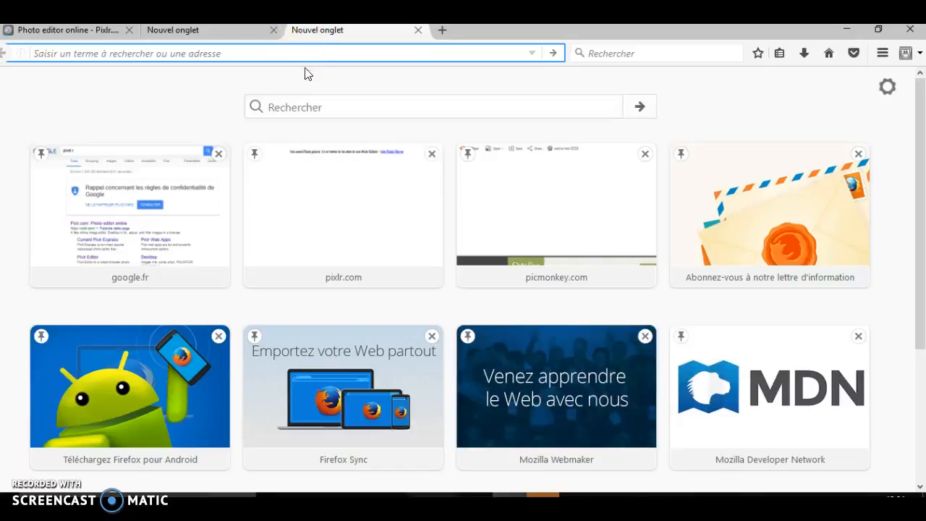
{"action": "type", "text": "lo"}
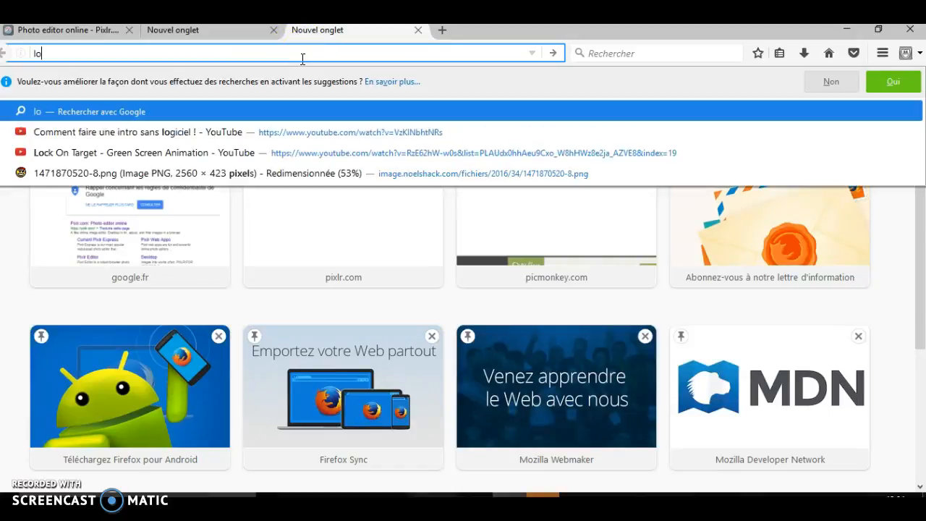
{"action": "type", "text": "go pi"}
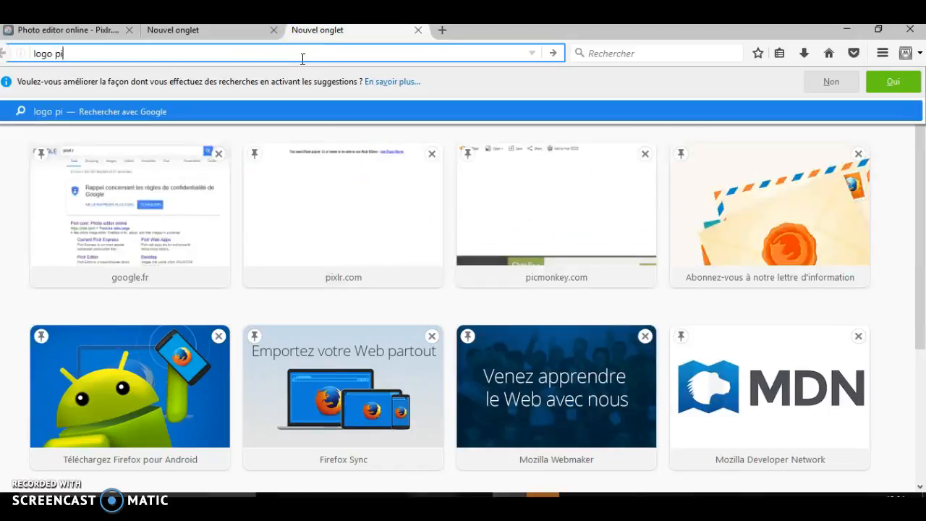
{"action": "type", "text": "cmonke"}
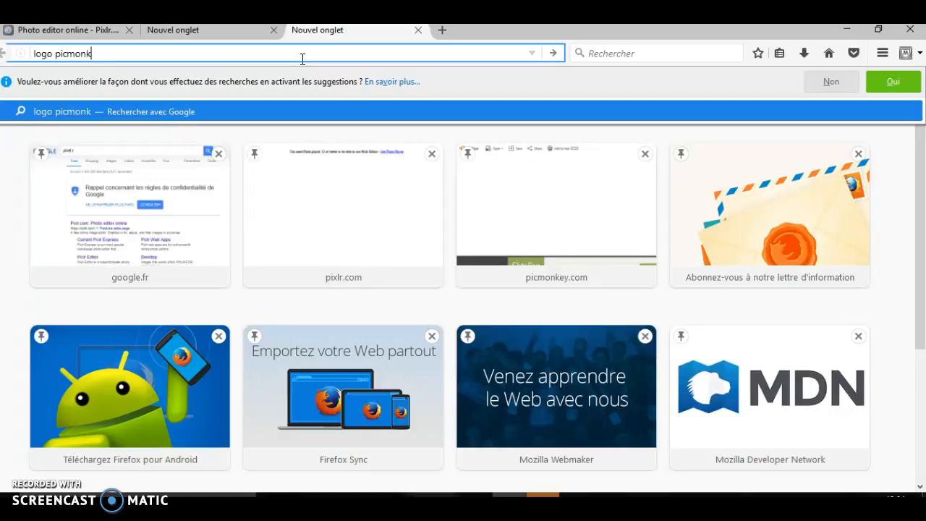
{"action": "type", "text": "y"}
{"action": "key", "text": "Return"}
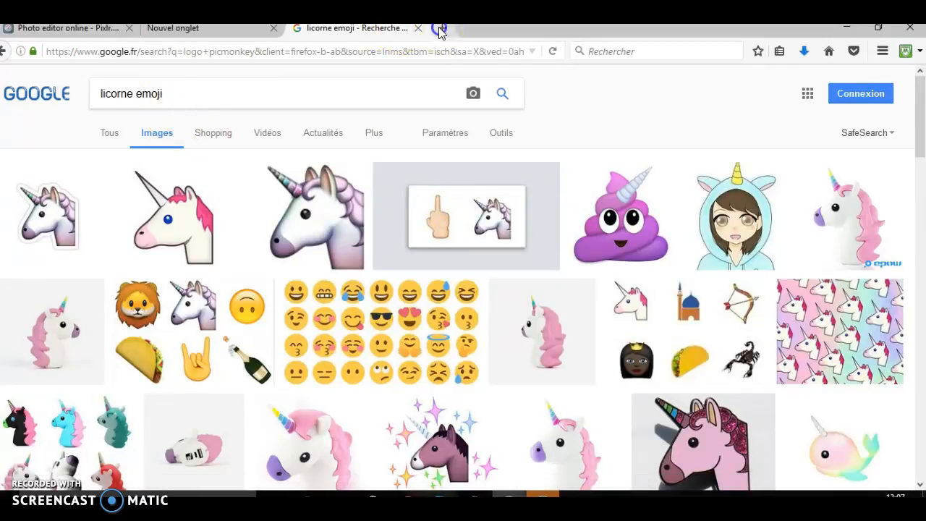
Search for "pixelr" in a new tab and open the Pixlr.com website from the results
{"action": "left_click", "coordinate": [442, 29]}
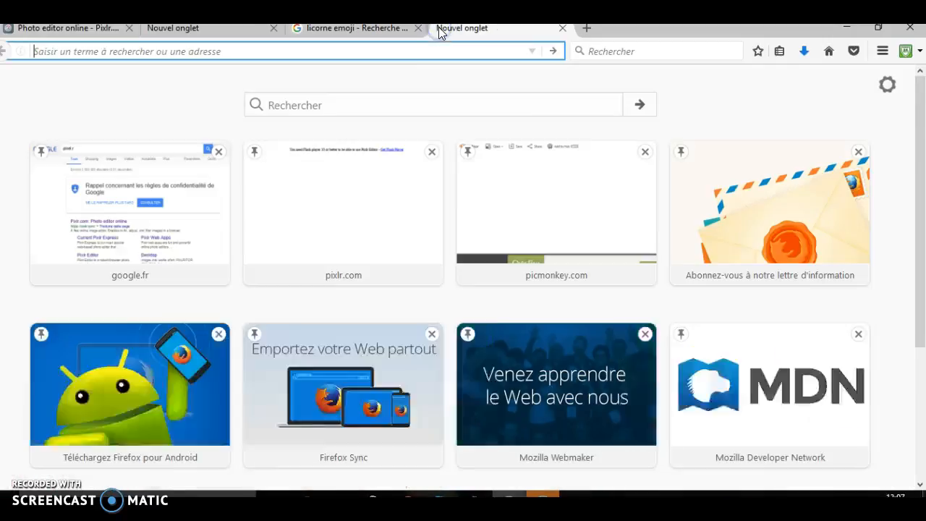
{"action": "left_click", "coordinate": [405, 100]}
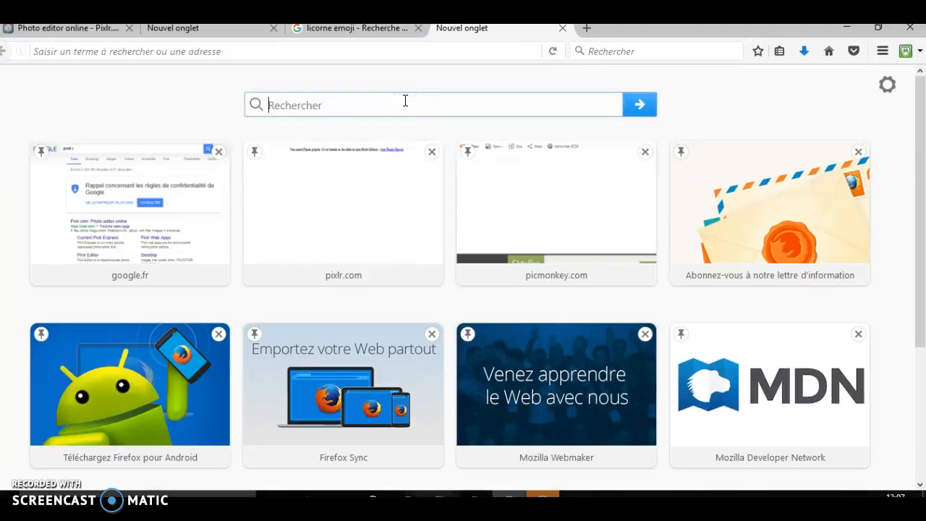
{"action": "type", "text": "pix"}
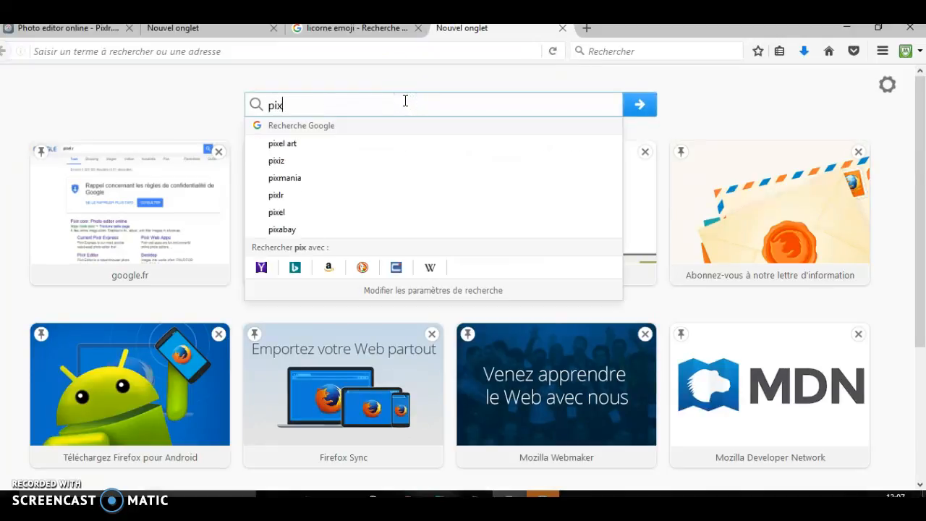
{"action": "key", "text": "Return"}
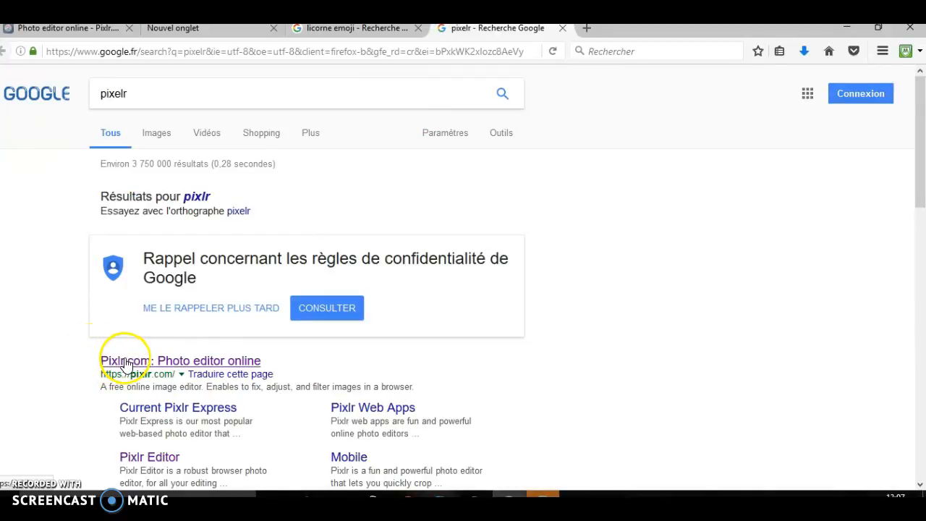
{"action": "left_click", "coordinate": [123, 362]}
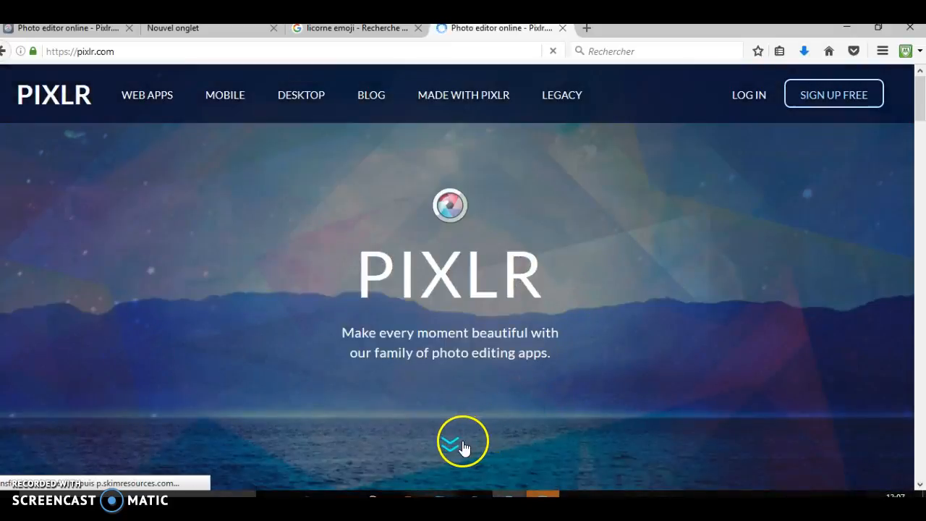
Launch the Pixlr Editor web app from the Pixlr home page
{"action": "left_click", "coordinate": [461, 443]}
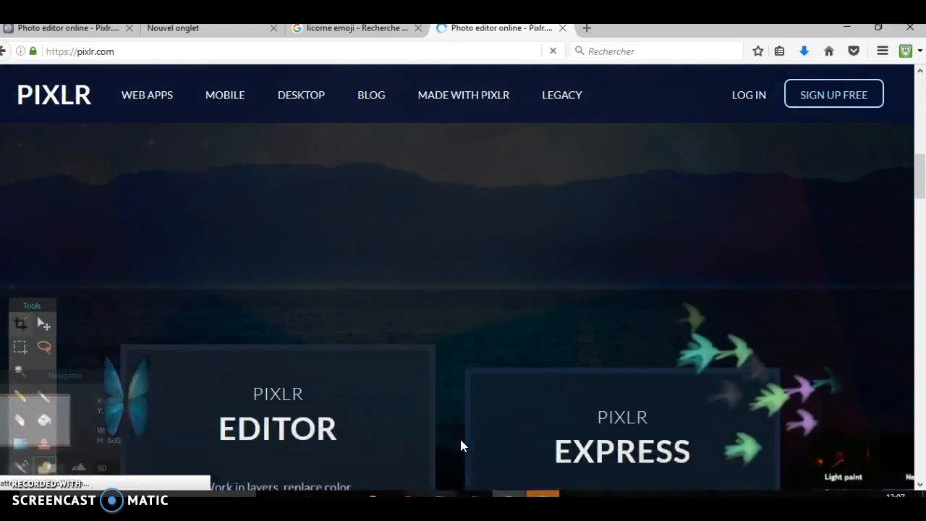
{"action": "left_click_drag", "start_coordinate": [918, 201], "coordinate": [923, 226]}
{"action": "left_click", "coordinate": [268, 312]}
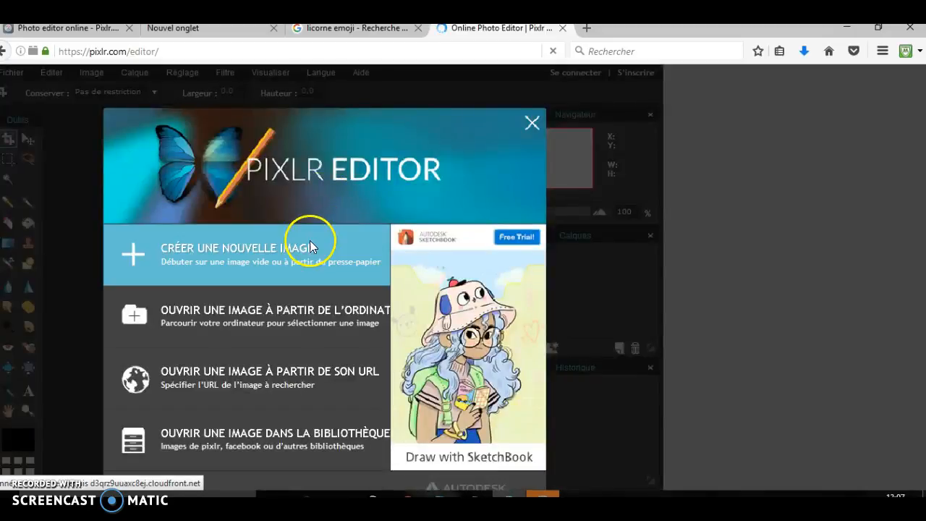
Create a new 800 × 600 image with a transparent background
{"action": "left_click", "coordinate": [310, 250]}
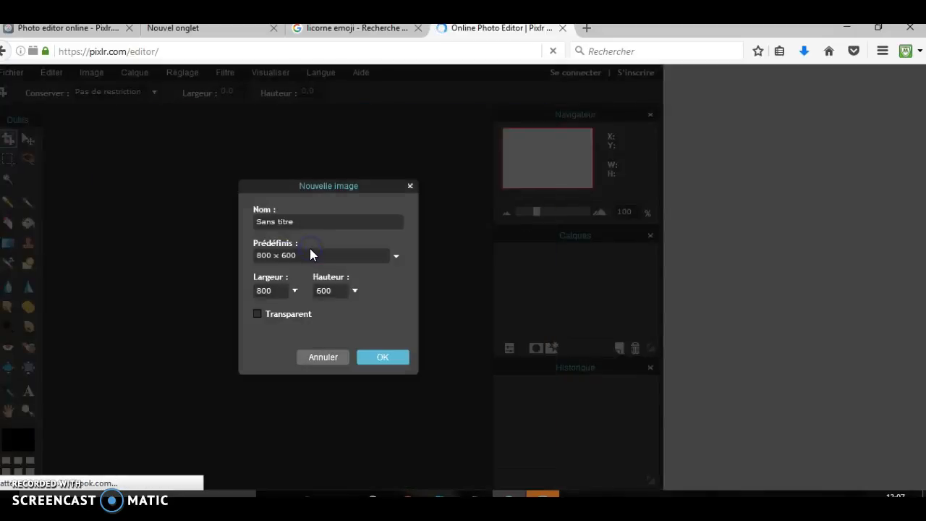
{"action": "left_click", "coordinate": [258, 313]}
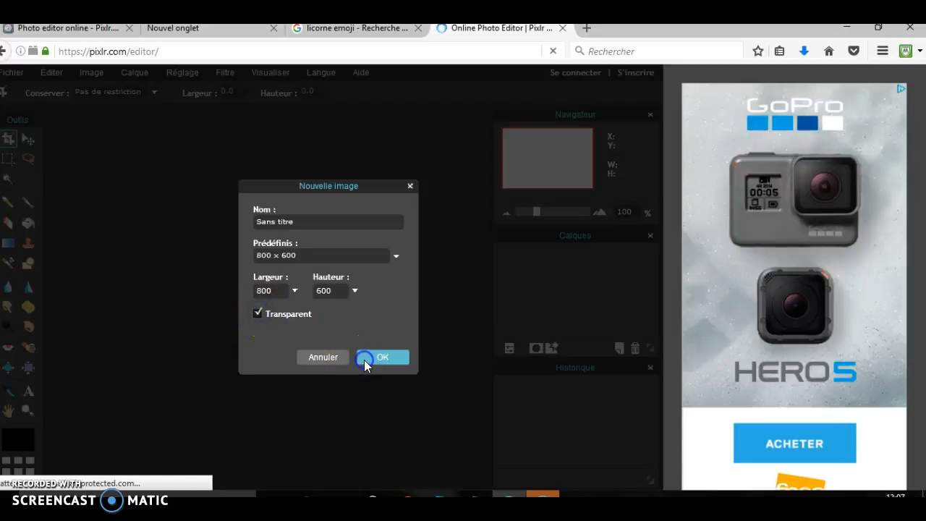
{"action": "left_click", "coordinate": [364, 358]}
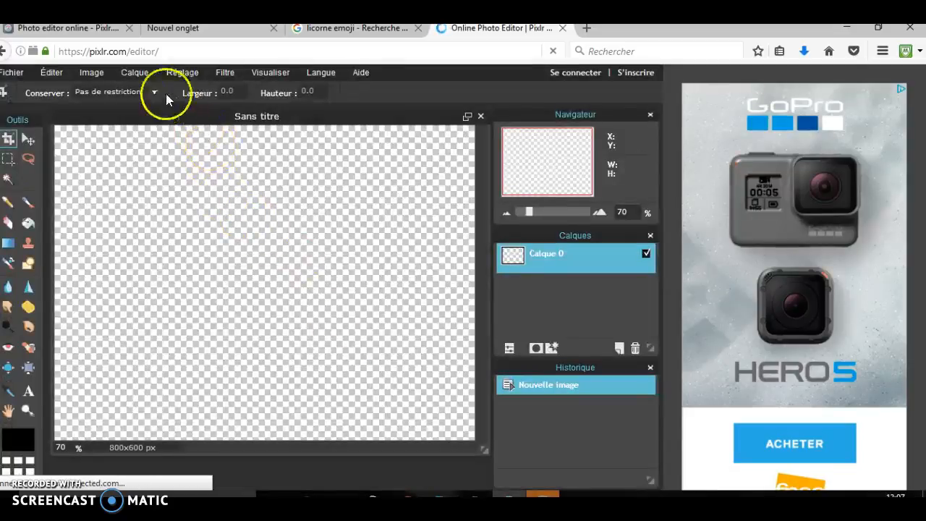
Add the indexl picture from the Images folder to the canvas as a new layer
{"action": "left_click", "coordinate": [137, 74]}
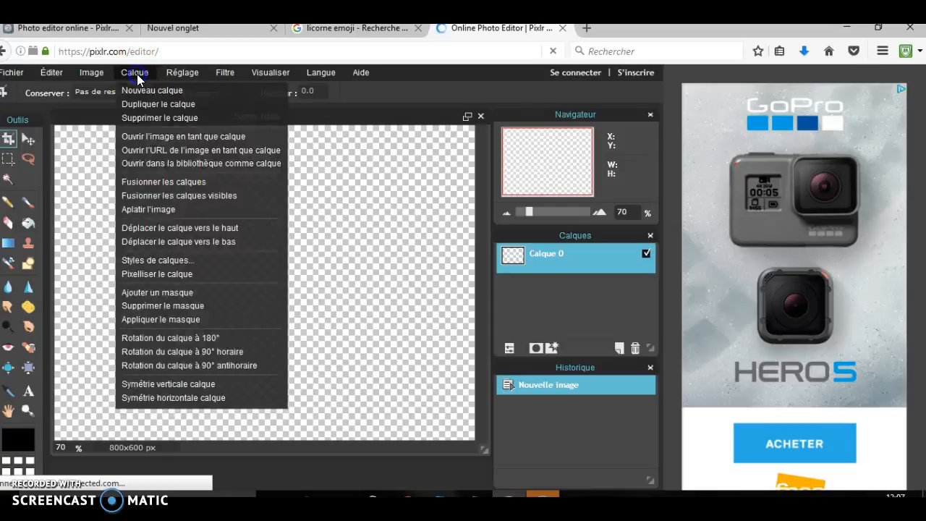
{"action": "left_click", "coordinate": [145, 135]}
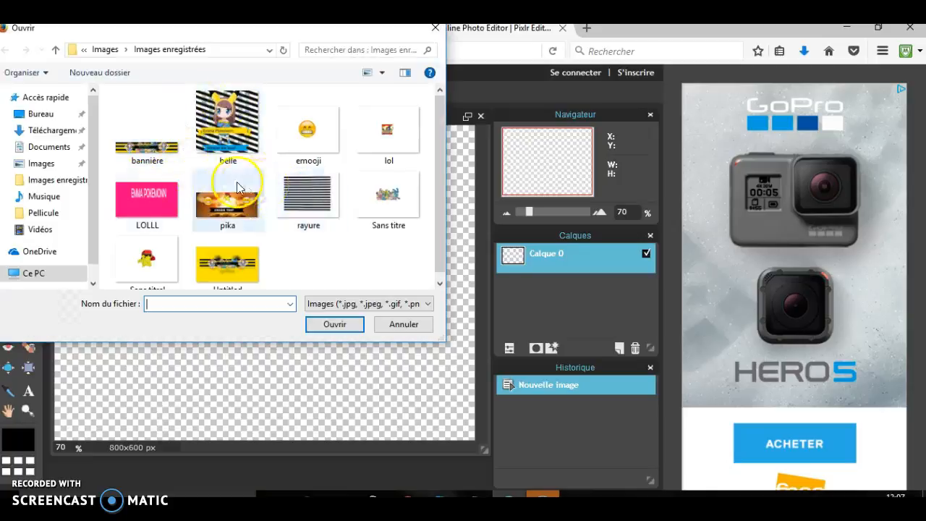
{"action": "left_click", "coordinate": [52, 170]}
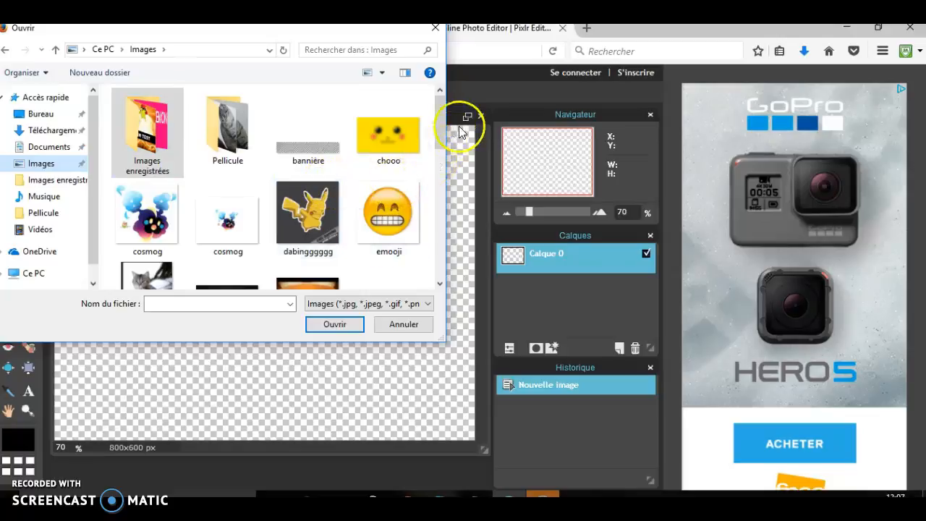
{"action": "left_click_drag", "start_coordinate": [440, 125], "coordinate": [452, 179]}
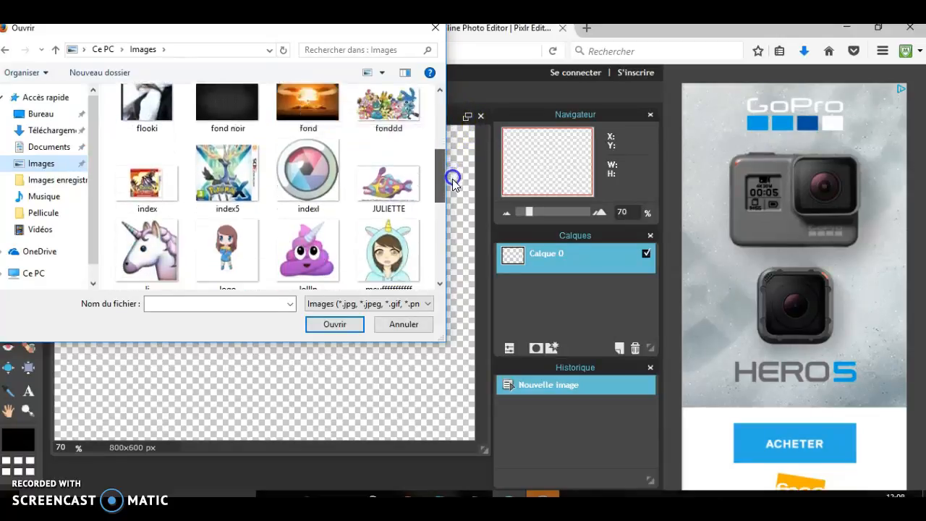
{"action": "left_click", "coordinate": [300, 168]}
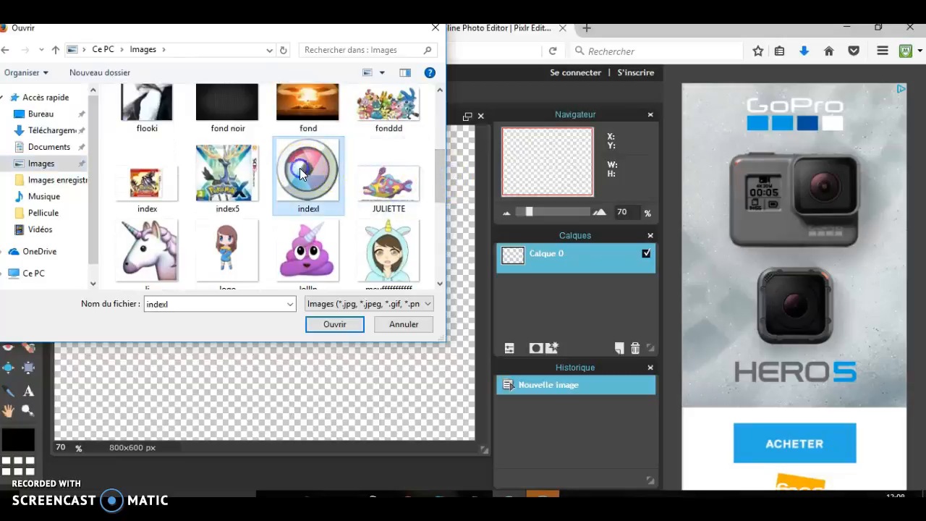
{"action": "left_click", "coordinate": [330, 326]}
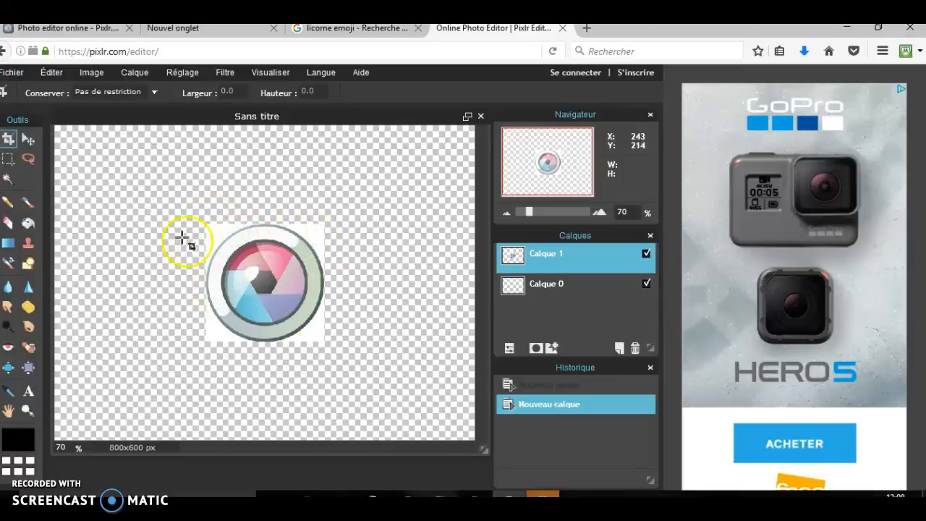
Remove the white background from the two upper corners of the logo using the Magic Wand with tolerance 21
{"action": "left_click", "coordinate": [10, 180]}
{"action": "left_click", "coordinate": [164, 217]}
{"action": "left_click", "coordinate": [215, 233]}
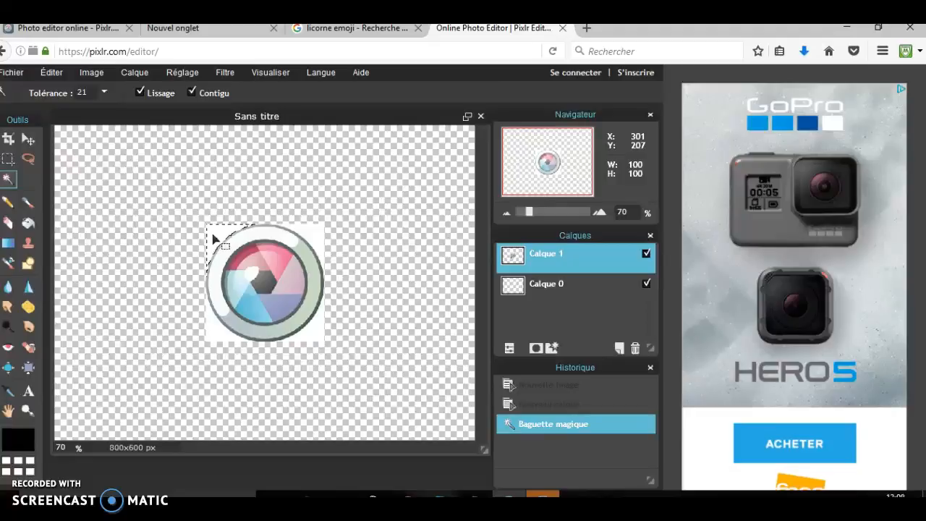
{"action": "key", "text": "Delete"}
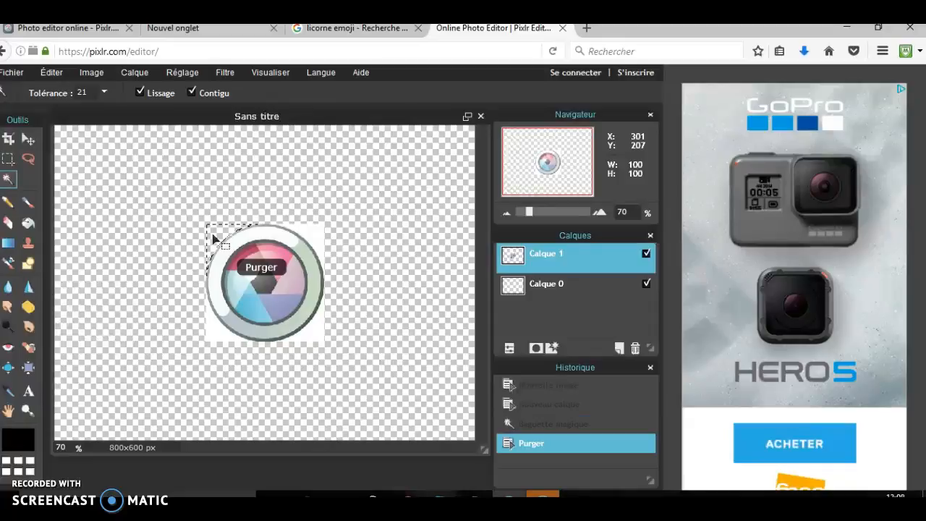
{"action": "left_click", "coordinate": [311, 233]}
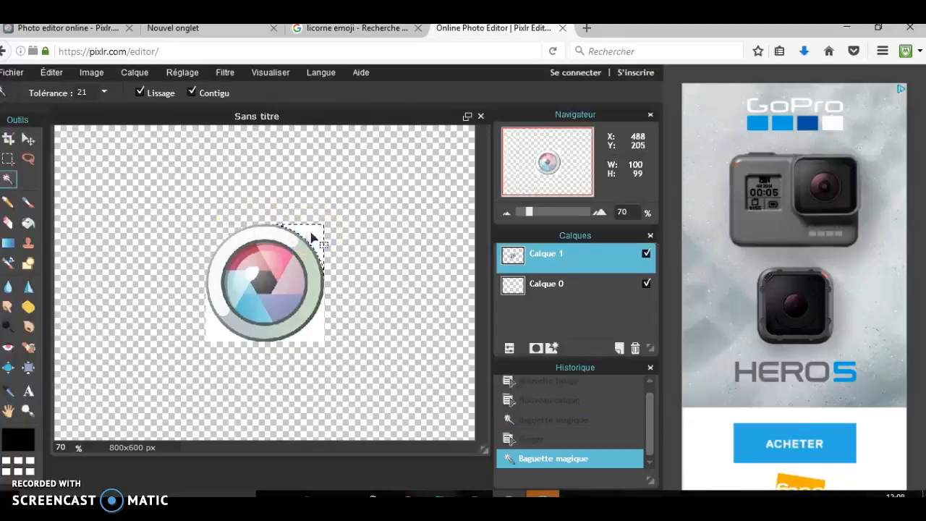
{"action": "key", "text": "Delete"}
Select and delete the remaining white background at the two lower corners of the logo
{"action": "left_click", "coordinate": [216, 318]}
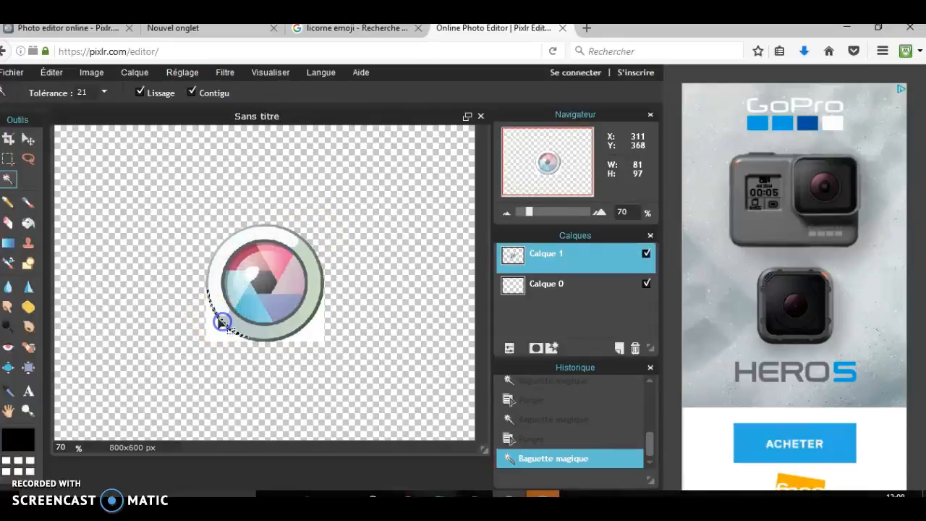
{"action": "left_click", "coordinate": [212, 320]}
{"action": "key", "text": "Delete"}
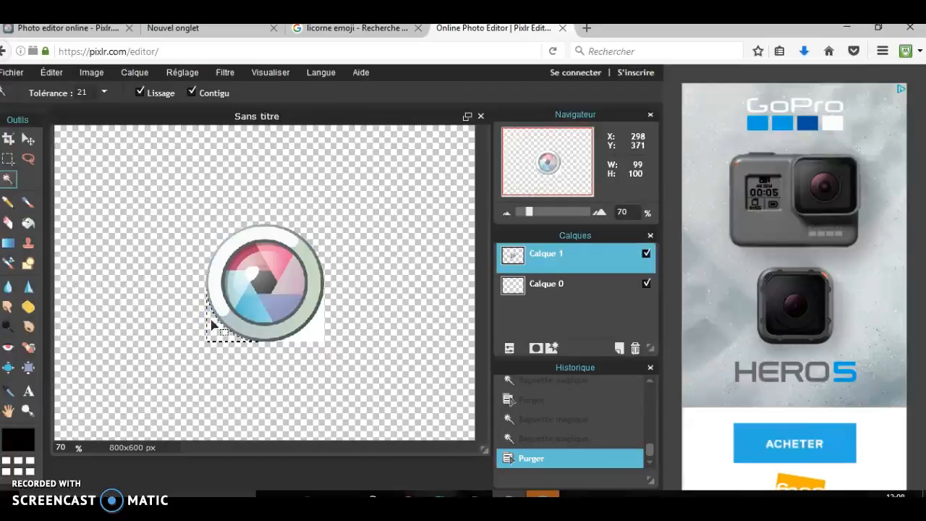
{"action": "left_click", "coordinate": [293, 339]}
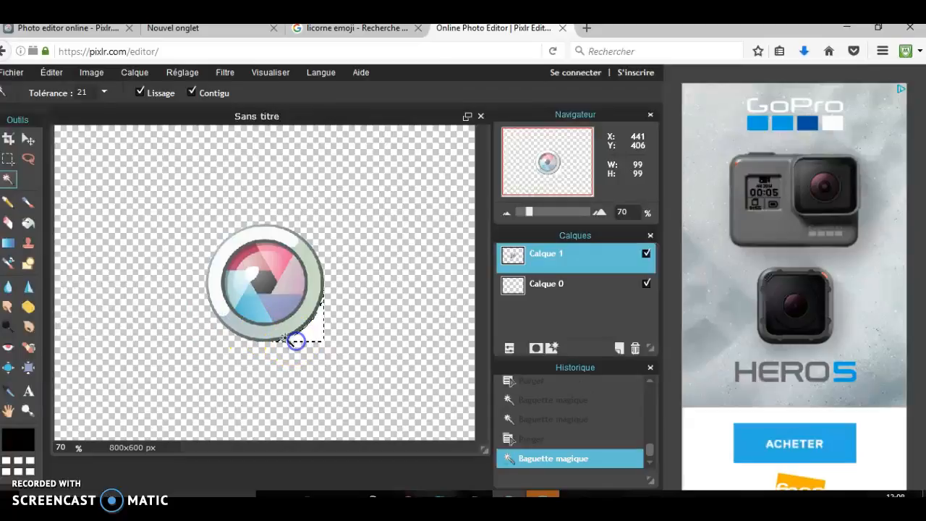
{"action": "key", "text": "Delete"}
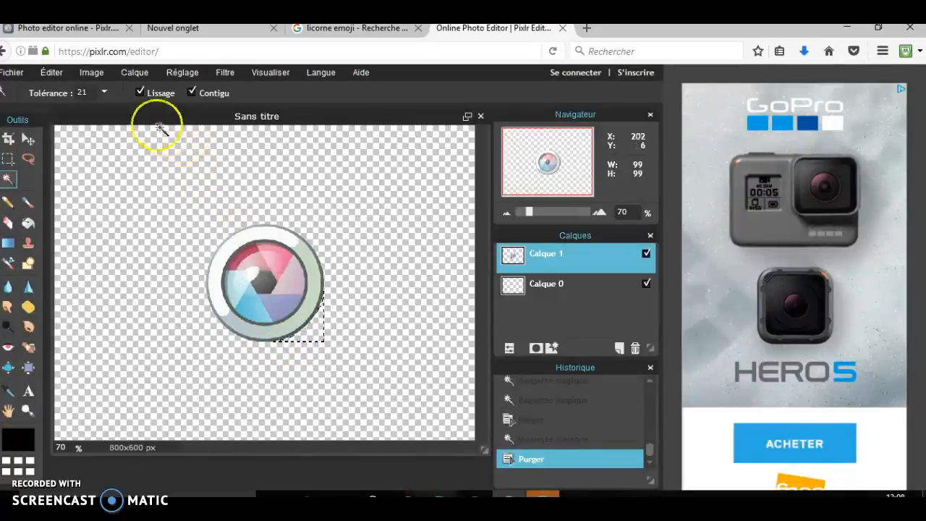
Start saving the image to the computer in PNG format (transparent, full quality)
{"action": "left_click", "coordinate": [13, 73]}
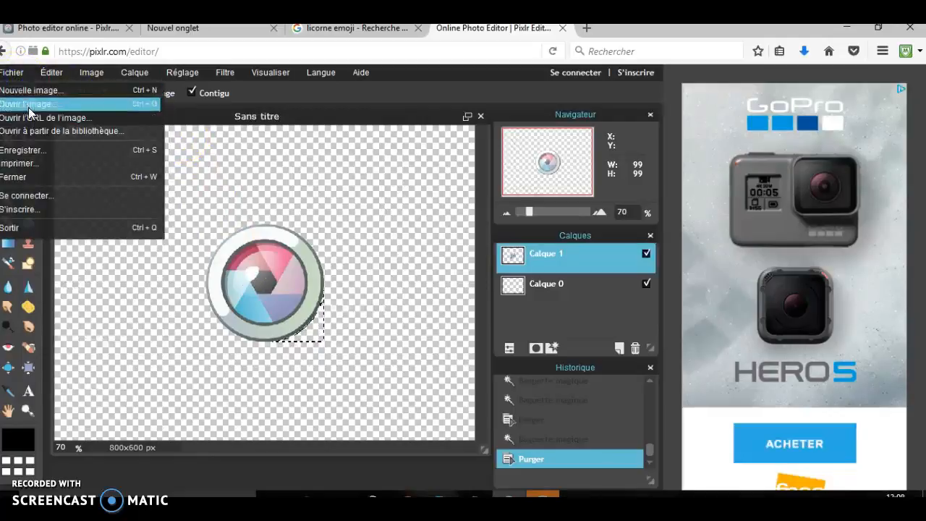
{"action": "left_click", "coordinate": [42, 148]}
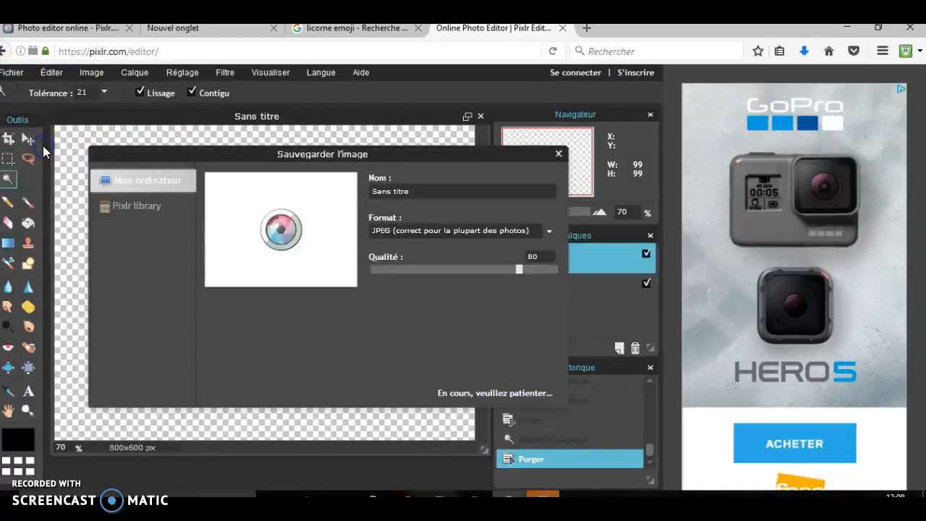
{"action": "left_click", "coordinate": [404, 233]}
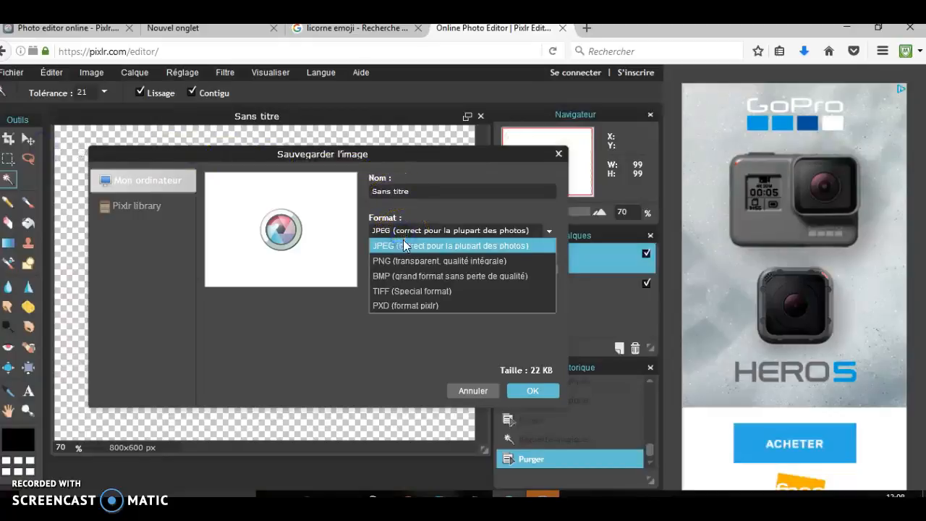
{"action": "left_click", "coordinate": [412, 261]}
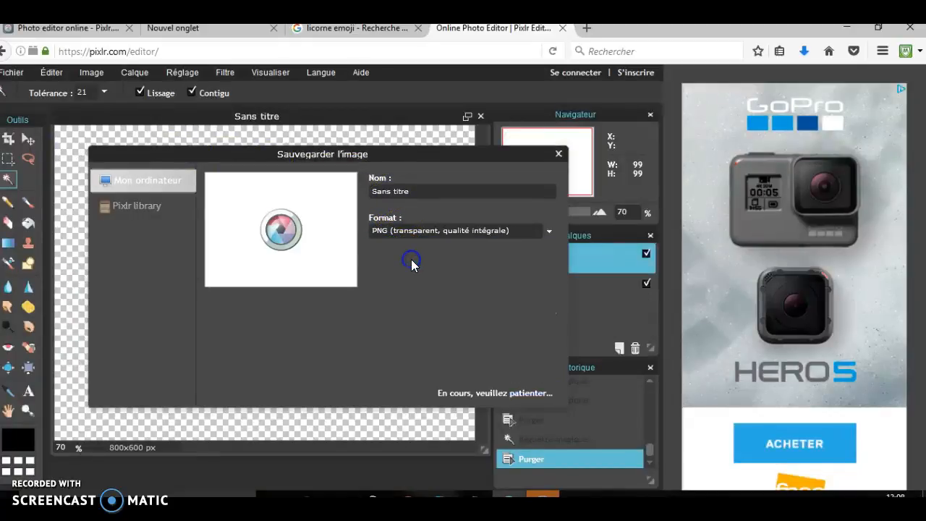
{"action": "right_click", "coordinate": [545, 389]}
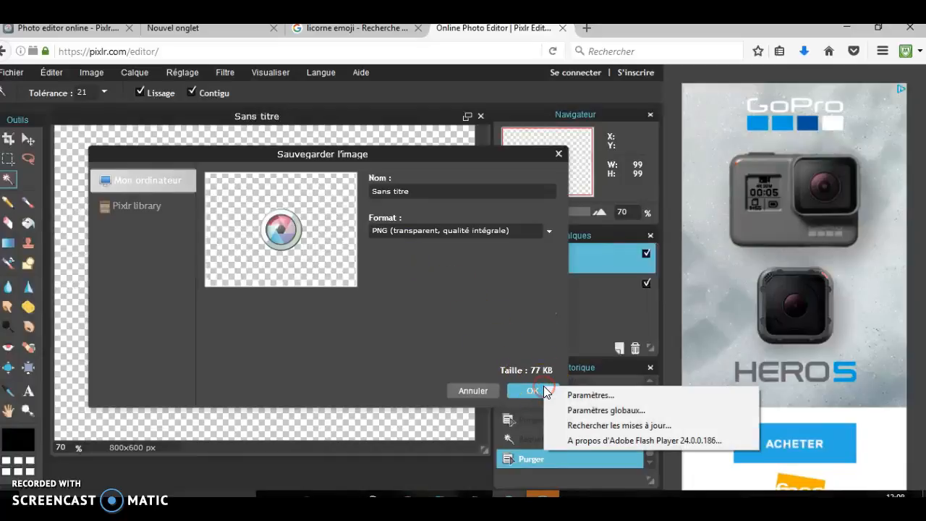
{"action": "left_click", "coordinate": [530, 388]}
{"action": "left_click", "coordinate": [531, 388]}
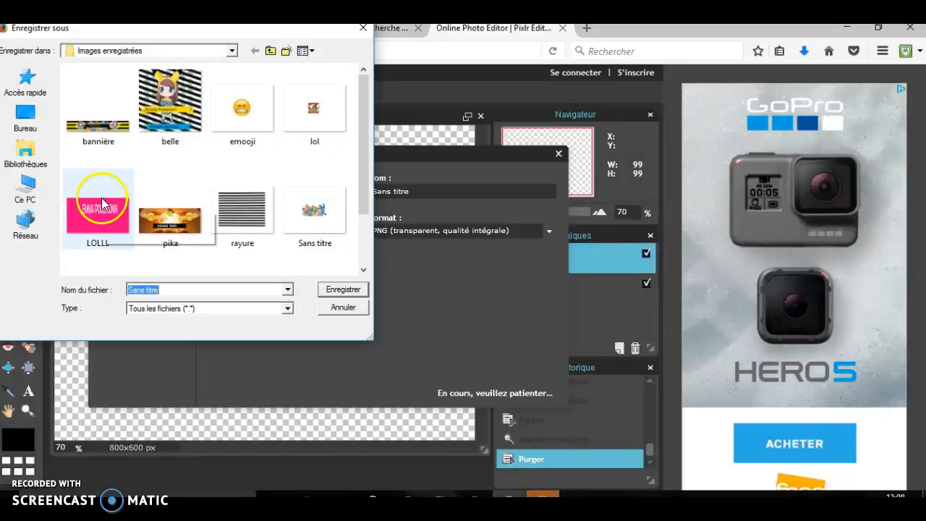
Save the file as "pixel" in the Images enregistrées folder, declining to replace the existing Sans titre file
{"action": "left_click", "coordinate": [341, 292]}
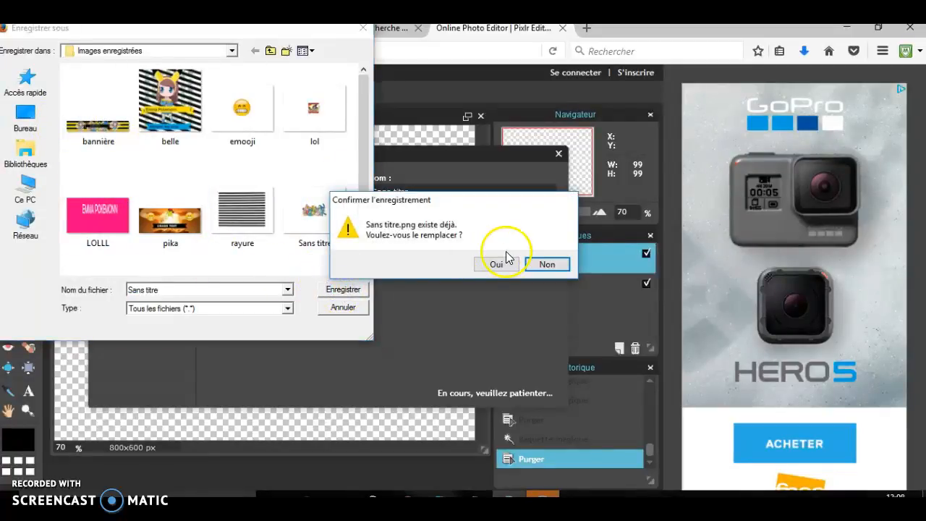
{"action": "left_click", "coordinate": [541, 265]}
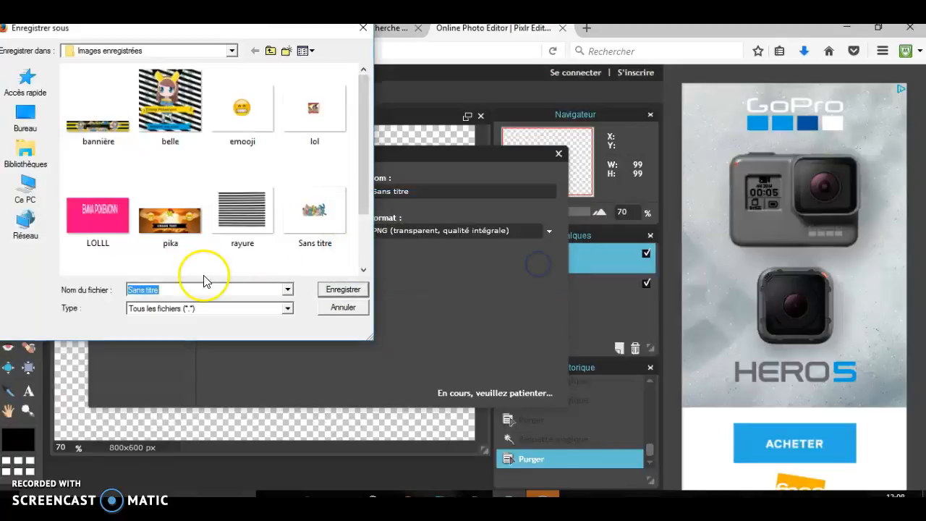
{"action": "type", "text": "pi"}
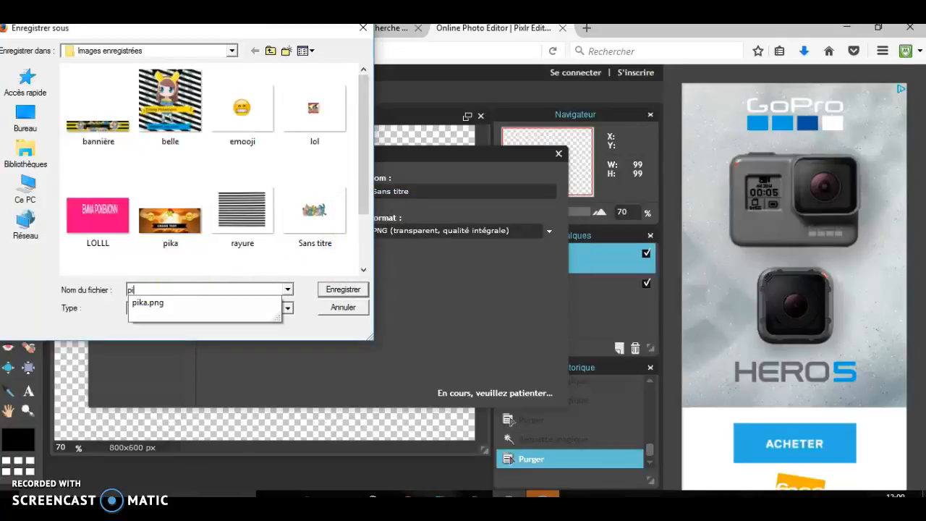
{"action": "type", "text": "xel"}
{"action": "key", "text": "Return"}
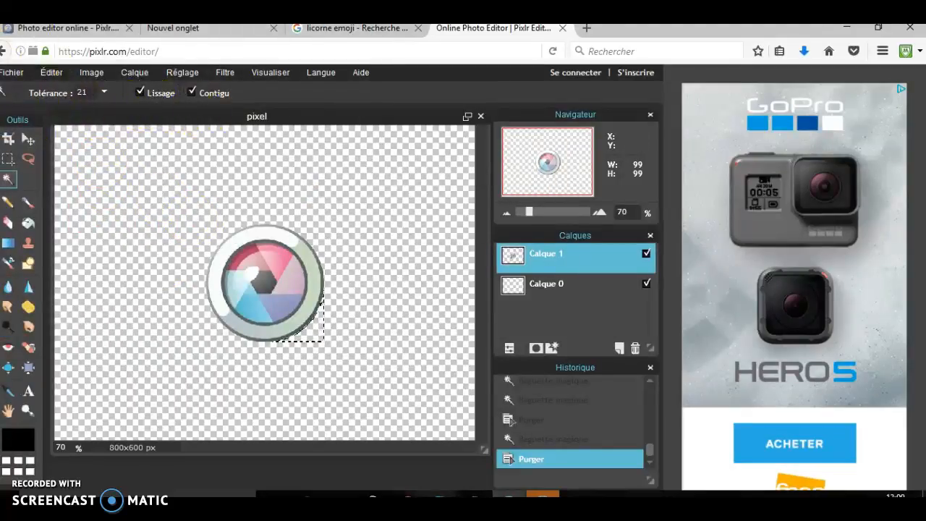
Clear the selection around the logo's lower corner and hide the logo layer Calque 1
{"action": "left_click", "coordinate": [181, 152]}
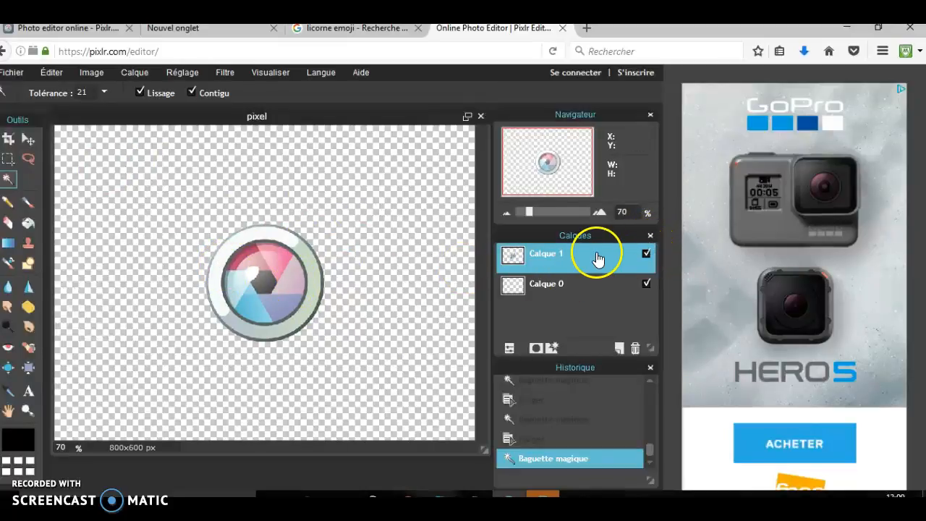
{"action": "left_click", "coordinate": [646, 253]}
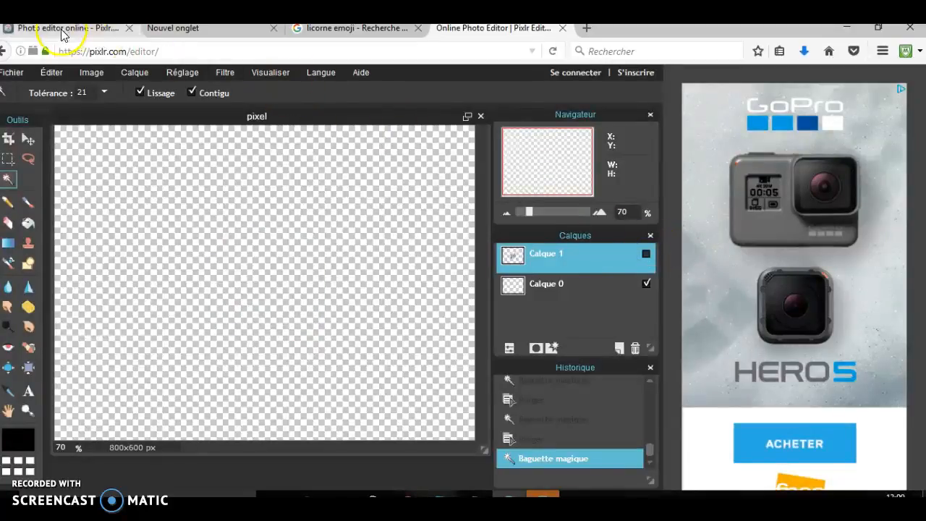
Search for "picmonkey" in a new browser tab and open the PicMonkey website from the results
{"action": "key", "text": "ctrl+t"}
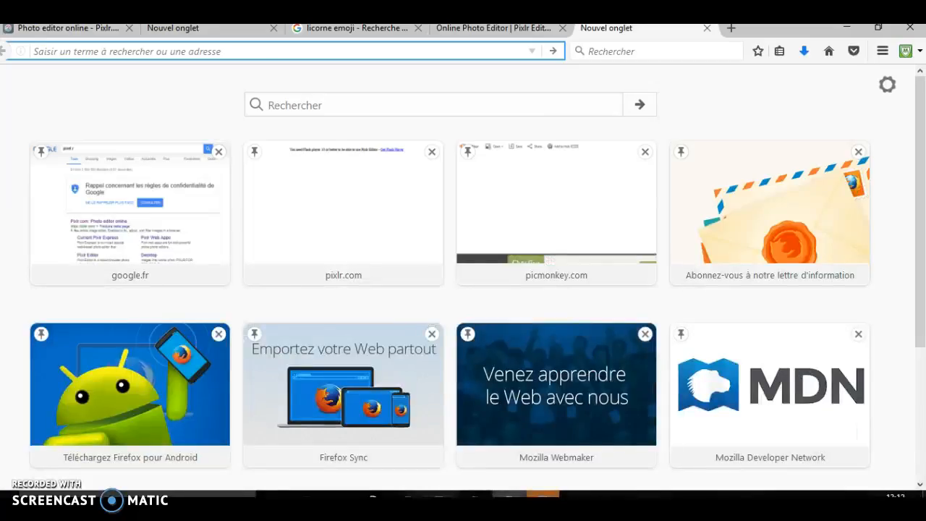
{"action": "left_click", "coordinate": [288, 109]}
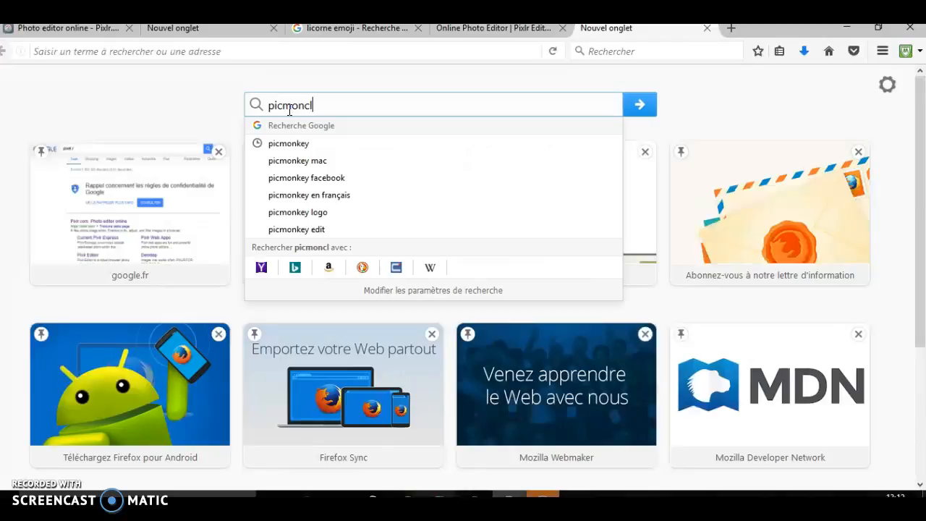
{"action": "key", "text": "BackSpace"}
{"action": "key", "text": "BackSpace"}
{"action": "type", "text": "l"}
{"action": "key", "text": "BackSpace"}
{"action": "key", "text": "Return"}
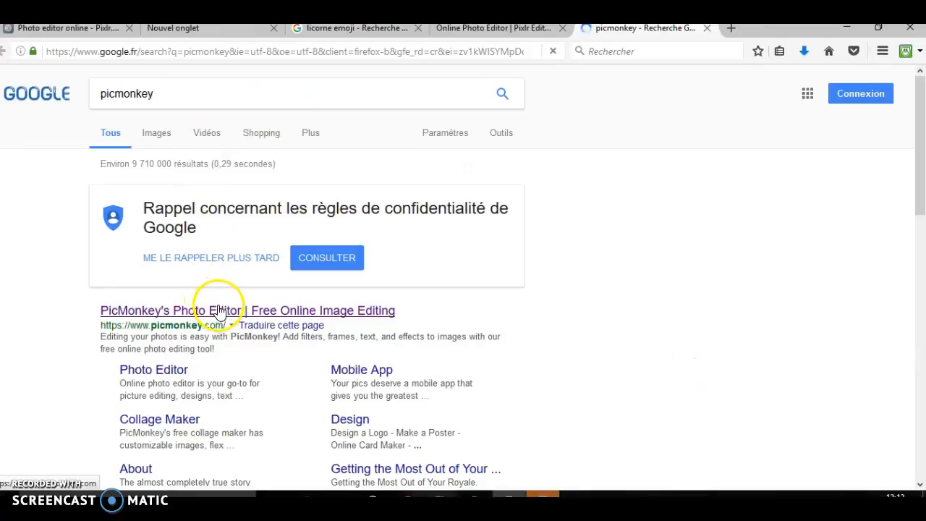
{"action": "left_click", "coordinate": [217, 310]}
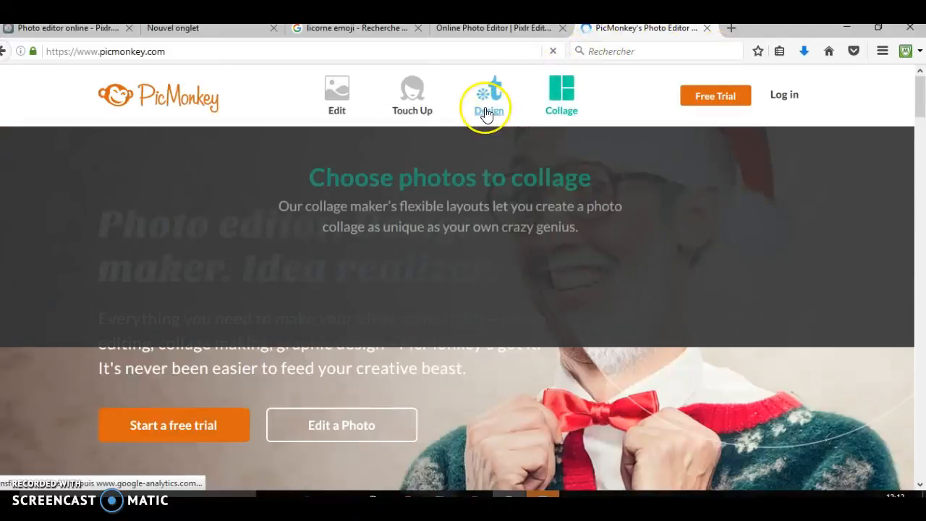
Create a new PicMonkey design with a custom canvas size of 5000 × 2000 pixels
{"action": "mouse_move", "coordinate": [488, 101]}
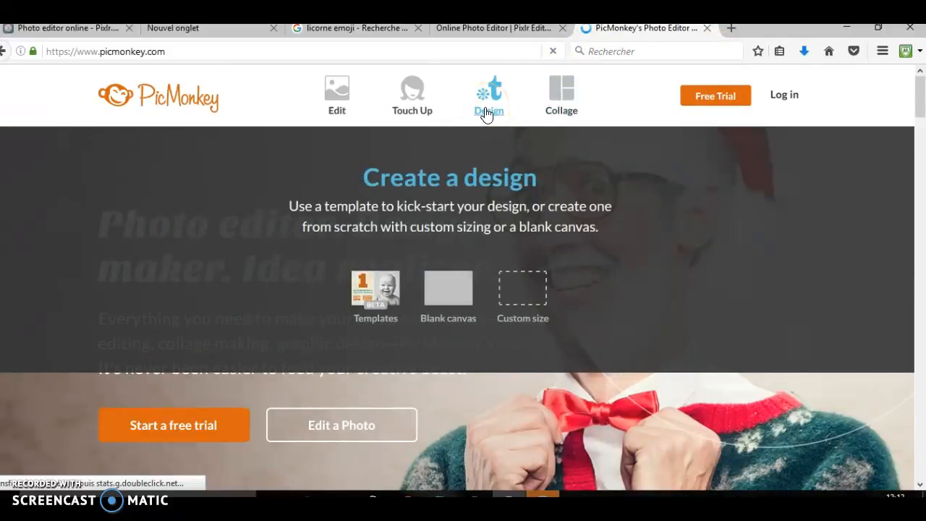
{"action": "left_click", "coordinate": [521, 280]}
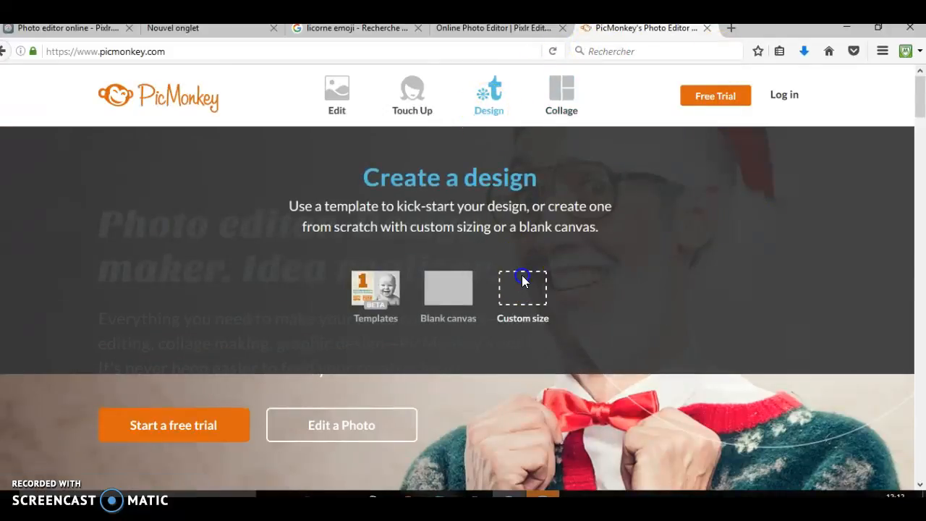
{"action": "left_click", "coordinate": [308, 285]}
{"action": "key", "text": "BackSpace"}
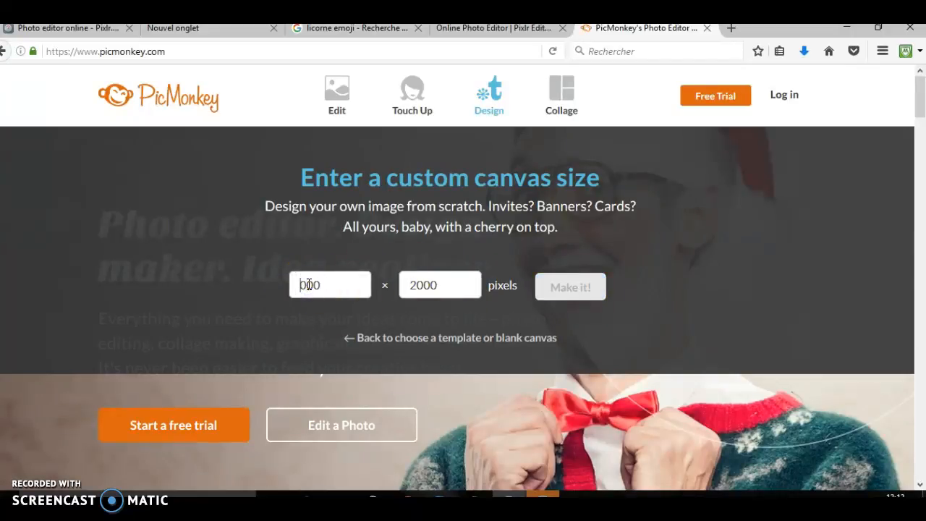
{"action": "type", "text": "5000"}
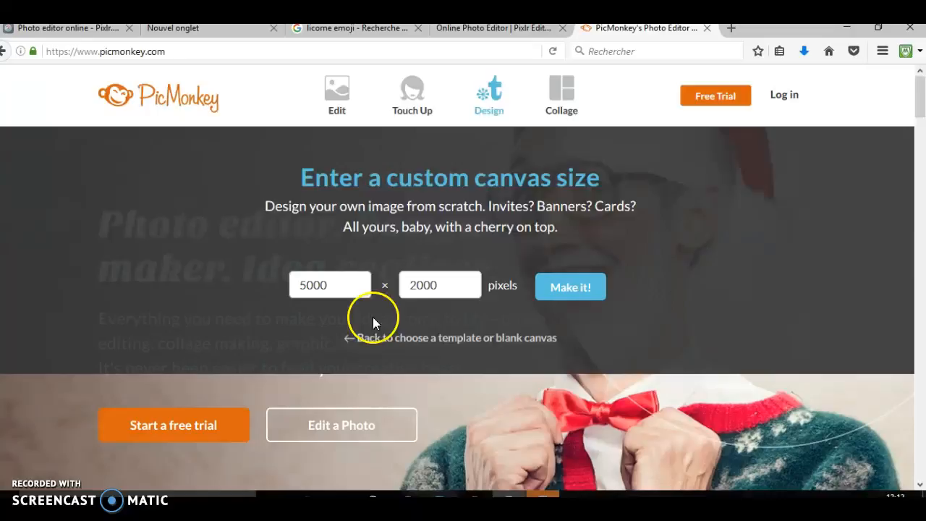
{"action": "left_click", "coordinate": [558, 300]}
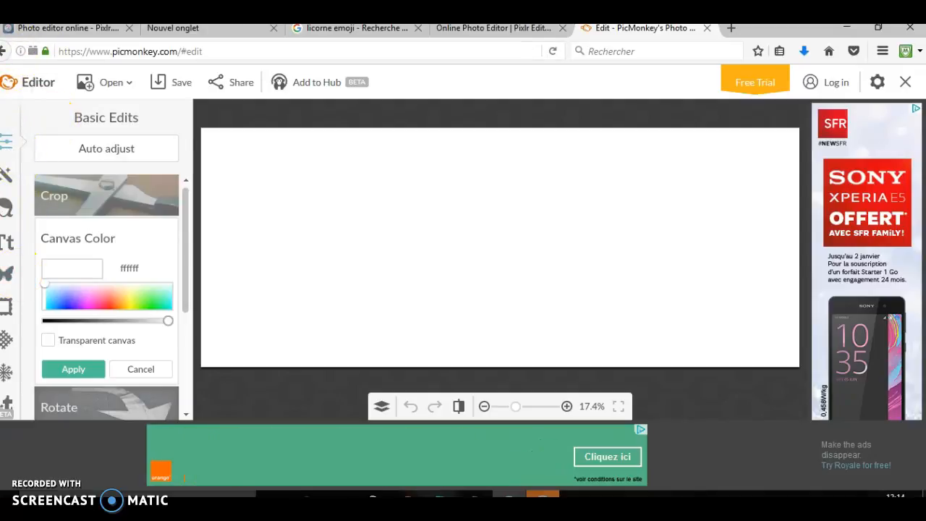
Add the "pa" pastel cloud picture from the Images folder to the canvas as an overlay
{"action": "left_click", "coordinate": [9, 276]}
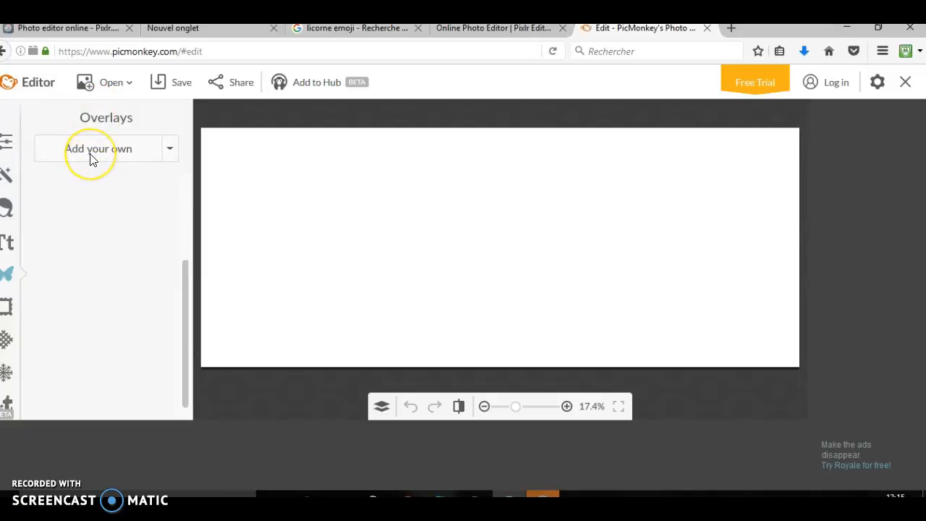
{"action": "left_click", "coordinate": [92, 158]}
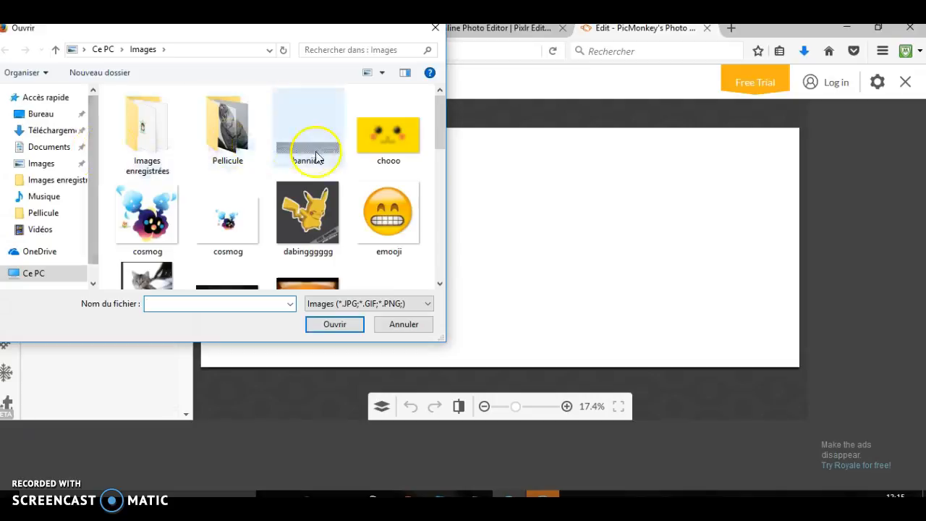
{"action": "left_click", "coordinate": [441, 165]}
{"action": "left_click_drag", "start_coordinate": [442, 177], "coordinate": [440, 196]}
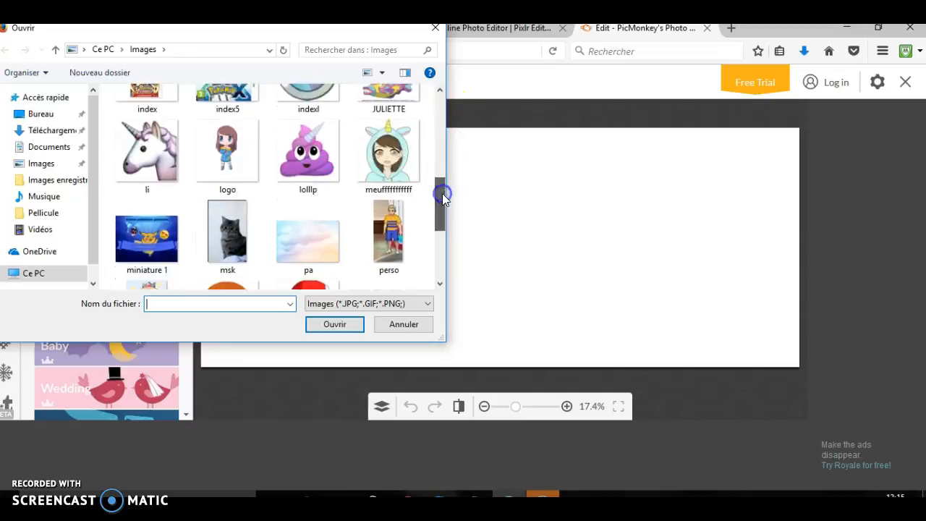
{"action": "left_click", "coordinate": [320, 234]}
{"action": "left_click", "coordinate": [334, 324]}
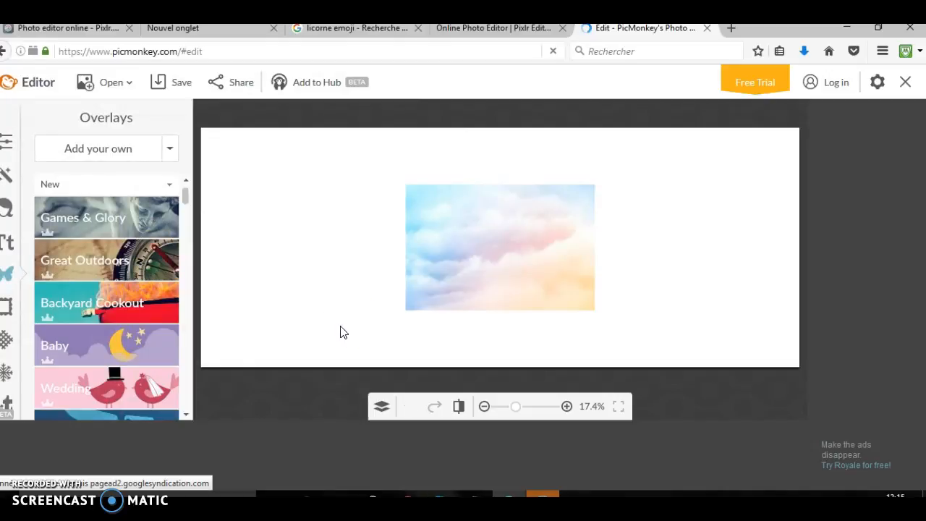
Move the cloud overlay to the canvas's upper-left corner and stretch it to cover the entire canvas
{"action": "left_click", "coordinate": [463, 250]}
{"action": "left_click_drag", "start_coordinate": [461, 250], "coordinate": [259, 197]}
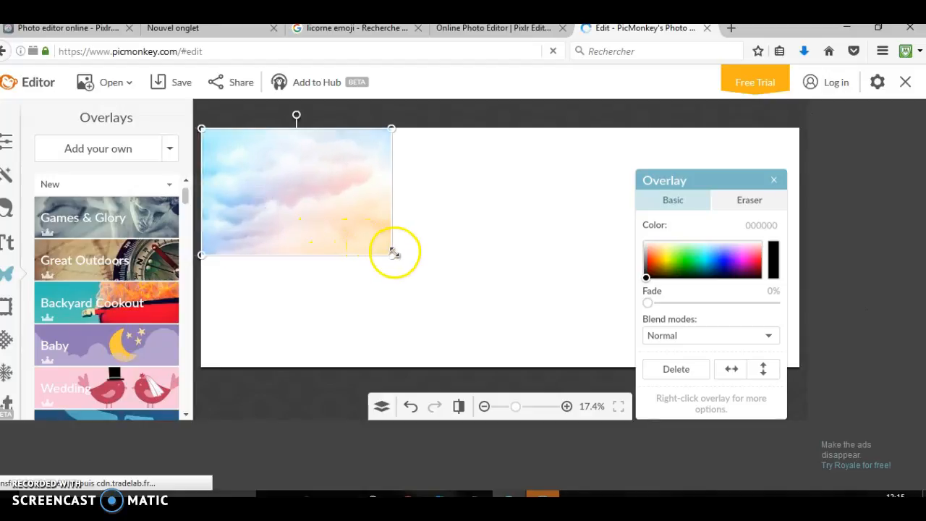
{"action": "left_click_drag", "start_coordinate": [396, 255], "coordinate": [832, 357]}
{"action": "left_click_drag", "start_coordinate": [764, 178], "coordinate": [771, 398]}
{"action": "left_click_drag", "start_coordinate": [538, 258], "coordinate": [923, 262]}
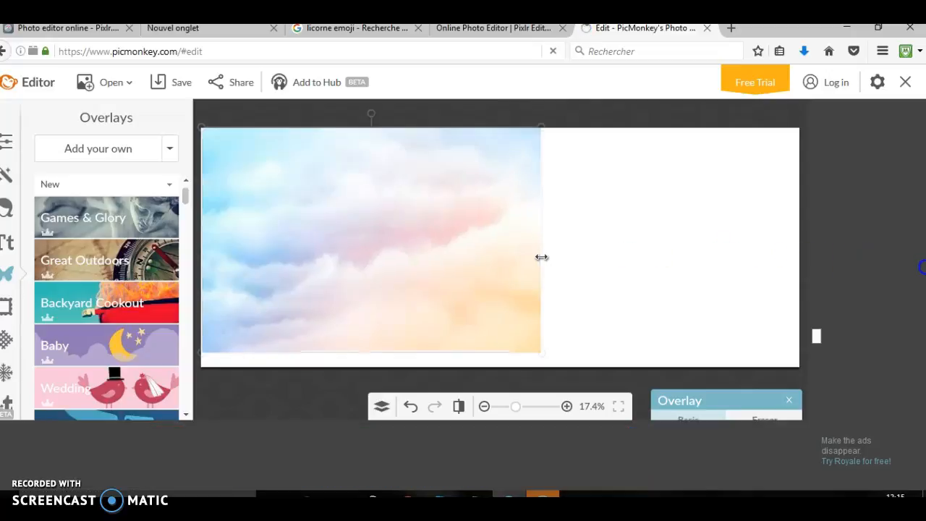
{"action": "left_click_drag", "start_coordinate": [542, 257], "coordinate": [797, 253]}
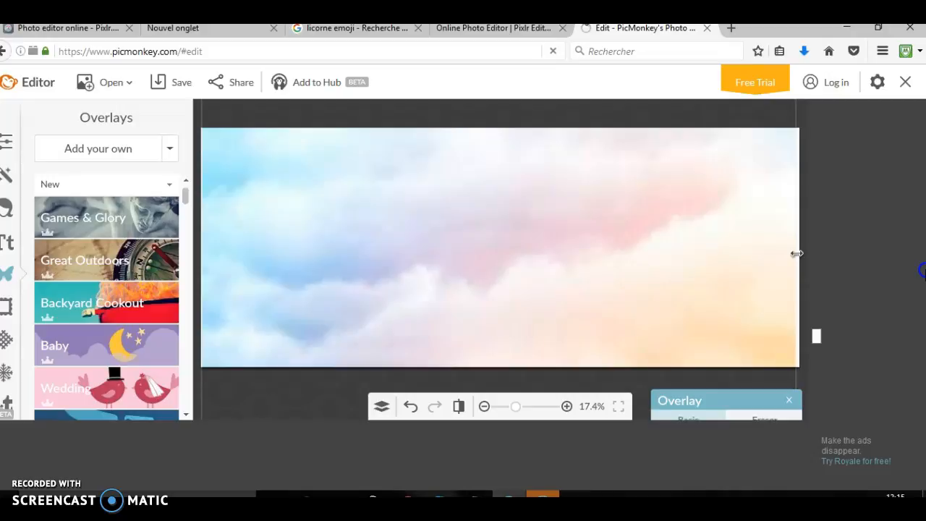
Finish stretching the cloud overlay across the canvas and flatten it into the background layer
{"action": "left_click_drag", "start_coordinate": [907, 257], "coordinate": [614, 219]}
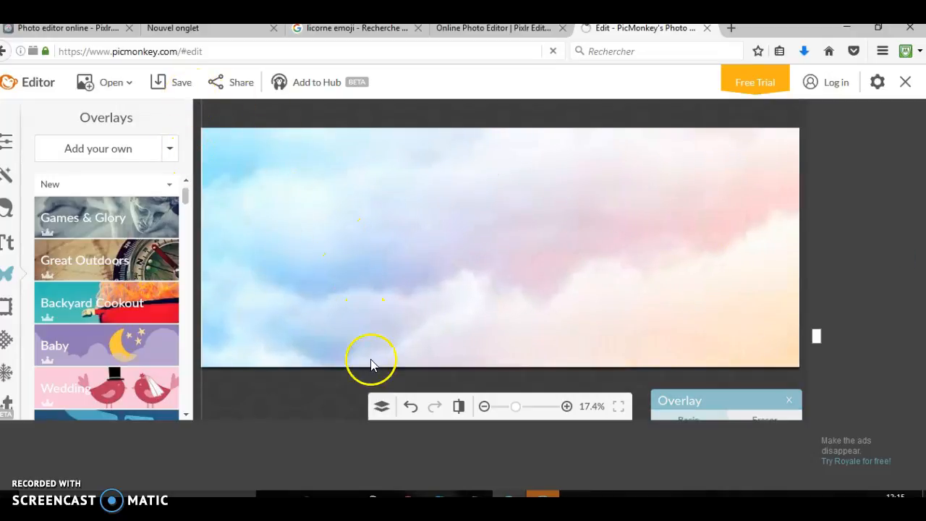
{"action": "left_click", "coordinate": [382, 407]}
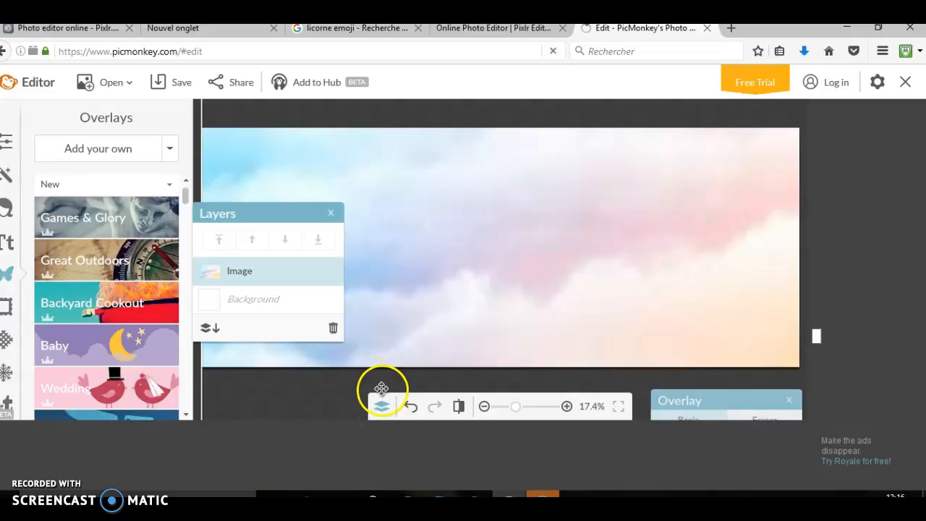
{"action": "left_click", "coordinate": [215, 327]}
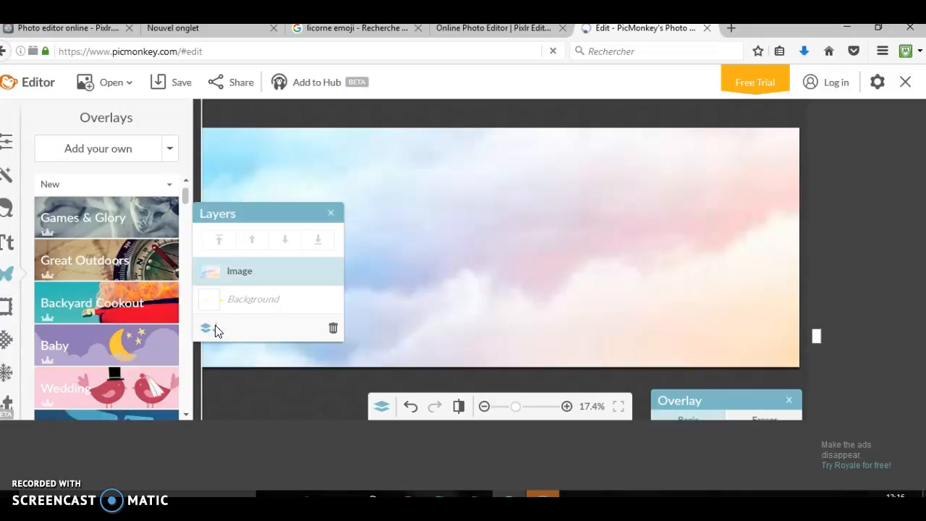
{"action": "left_click", "coordinate": [204, 330]}
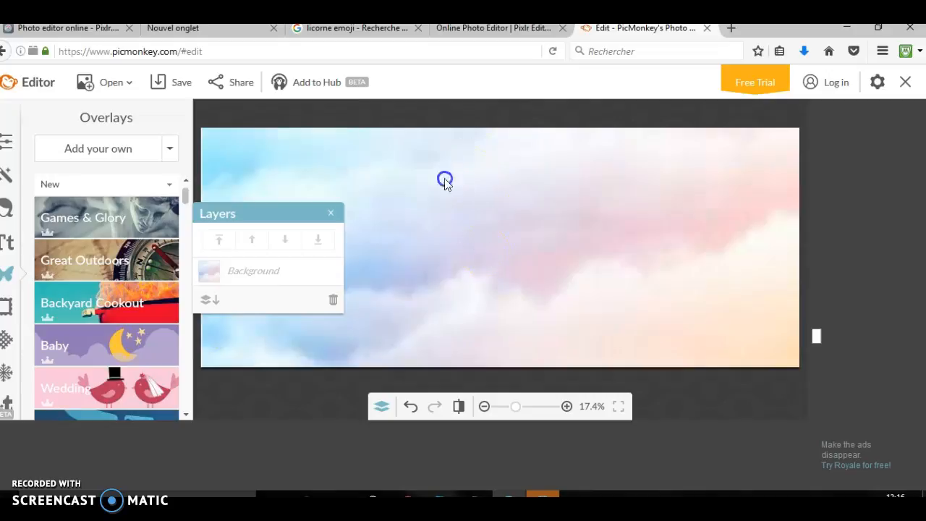
{"action": "left_click", "coordinate": [331, 212]}
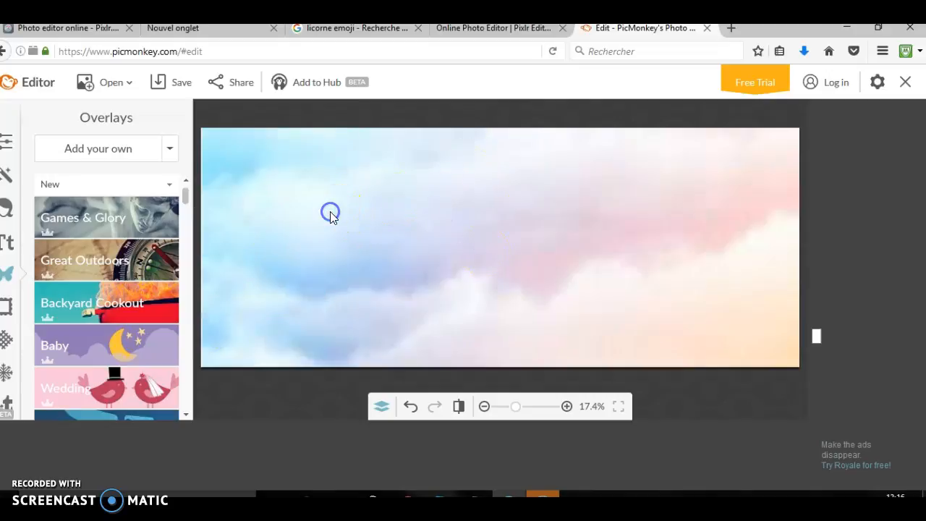
Add the "pixel" camera lens picture from the Images enregistrées folder to the canvas as an overlay
{"action": "left_click", "coordinate": [120, 155]}
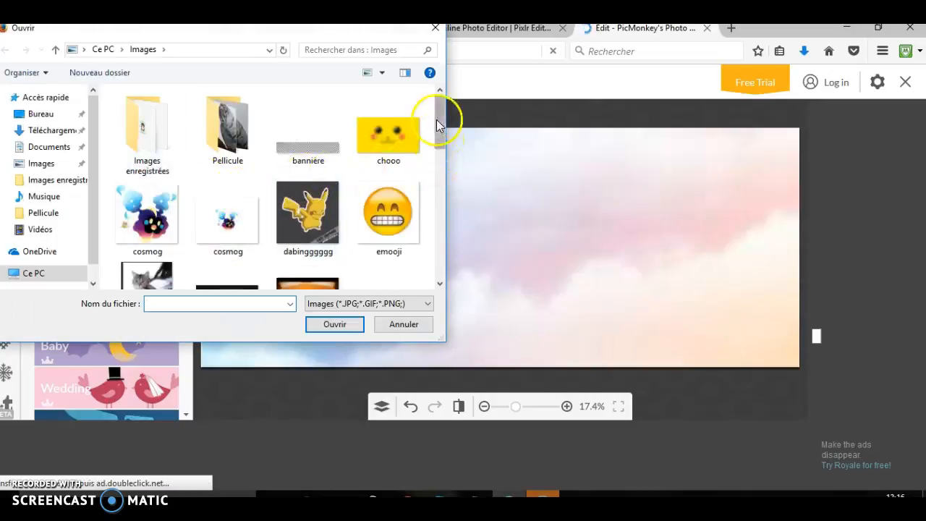
{"action": "left_click", "coordinate": [149, 122]}
{"action": "left_click", "coordinate": [324, 330]}
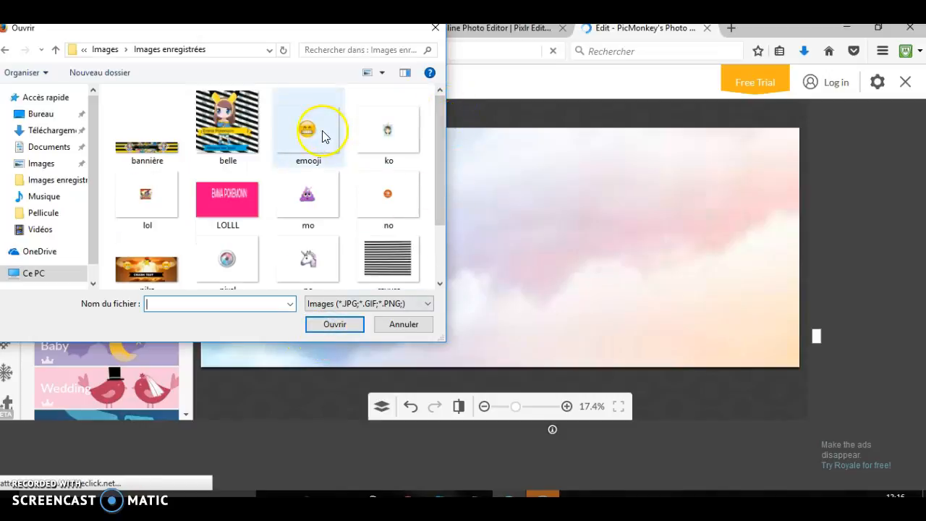
{"action": "left_click", "coordinate": [440, 161]}
{"action": "left_click_drag", "start_coordinate": [441, 161], "coordinate": [443, 217]}
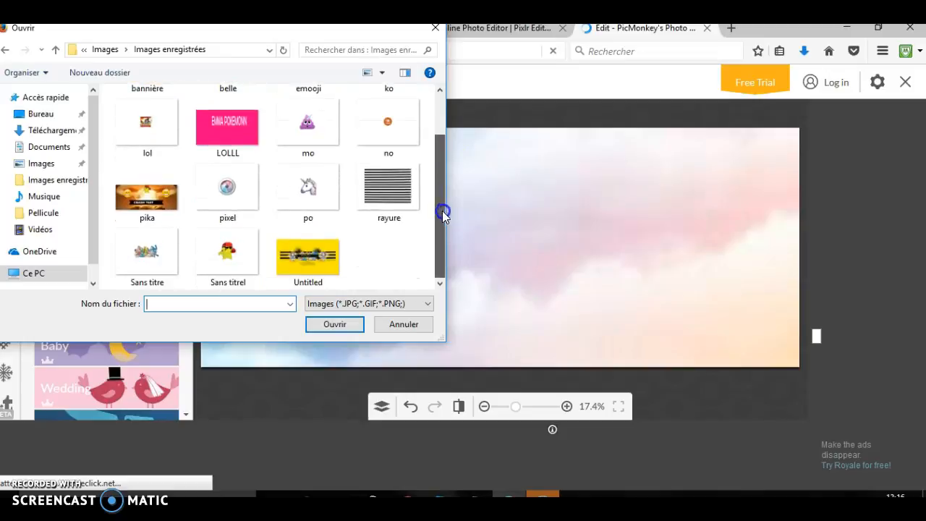
{"action": "left_click", "coordinate": [198, 189]}
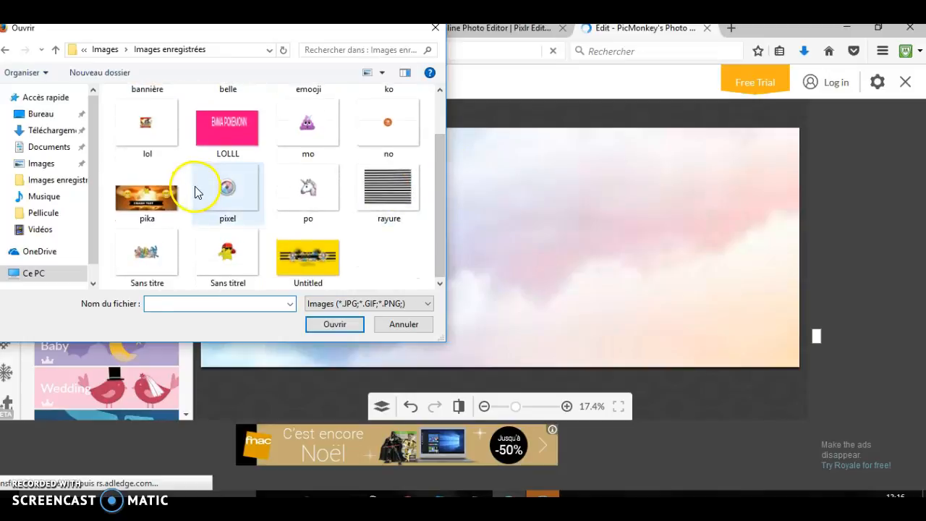
{"action": "left_click", "coordinate": [319, 324]}
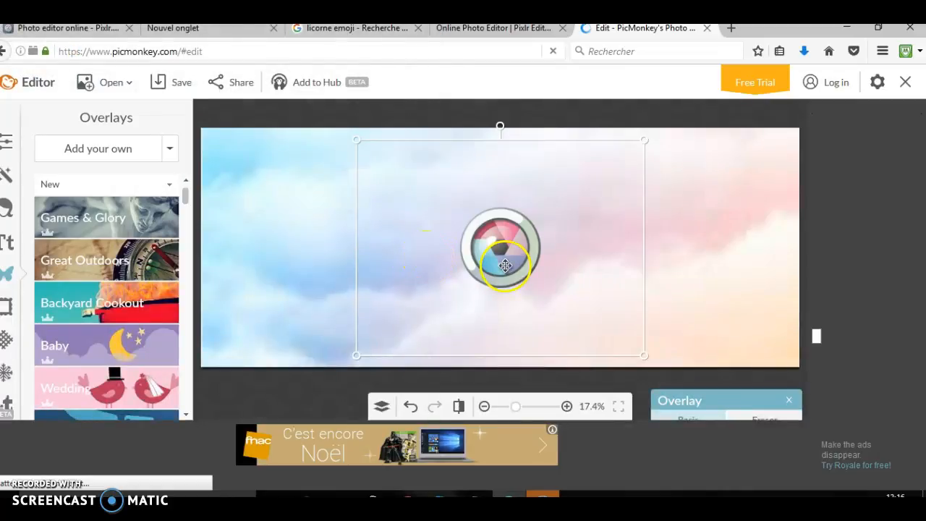
Place the lens logo in the left part of the canvas and rotate it counterclockwise
{"action": "left_click_drag", "start_coordinate": [419, 260], "coordinate": [339, 285]}
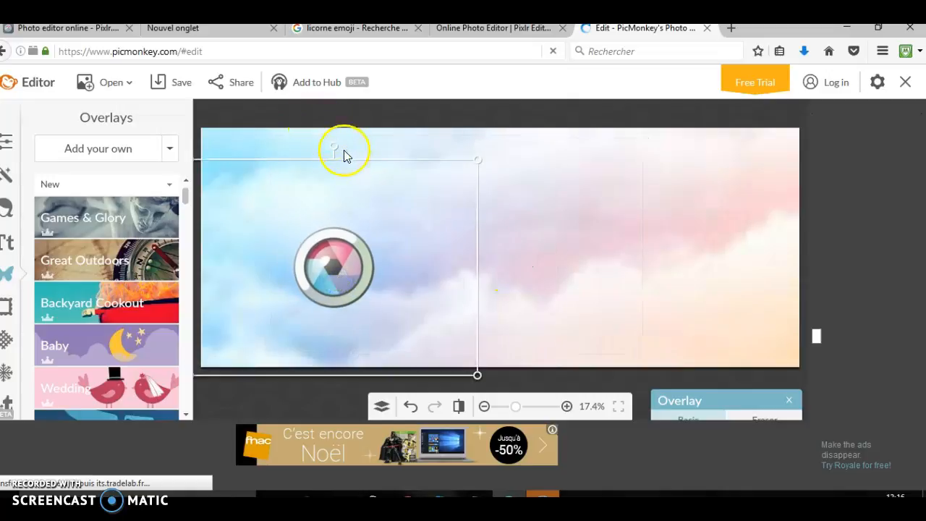
{"action": "left_click_drag", "start_coordinate": [334, 147], "coordinate": [280, 181]}
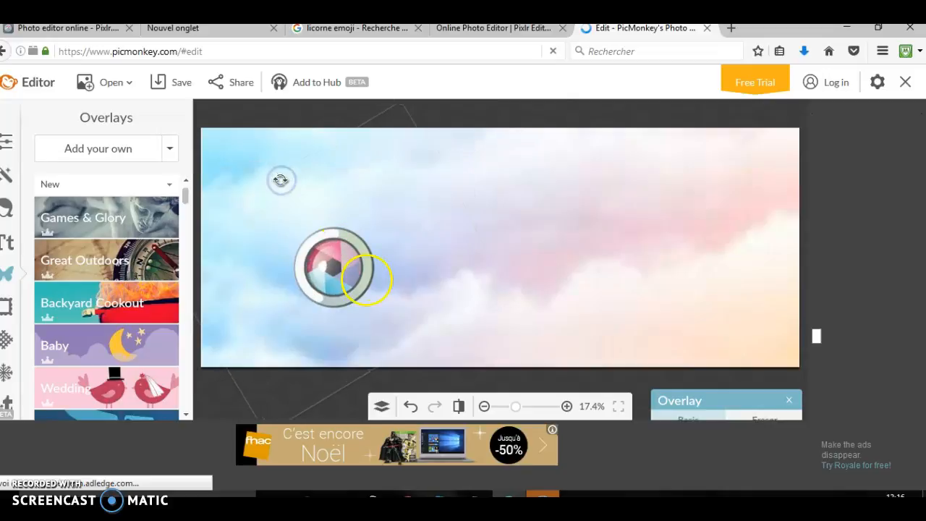
{"action": "left_click", "coordinate": [353, 272]}
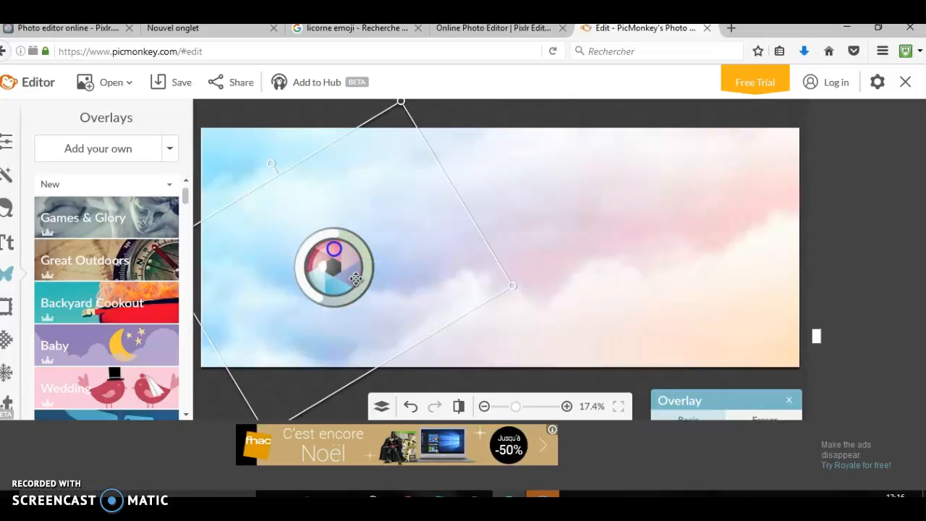
{"action": "left_click_drag", "start_coordinate": [331, 246], "coordinate": [306, 213]}
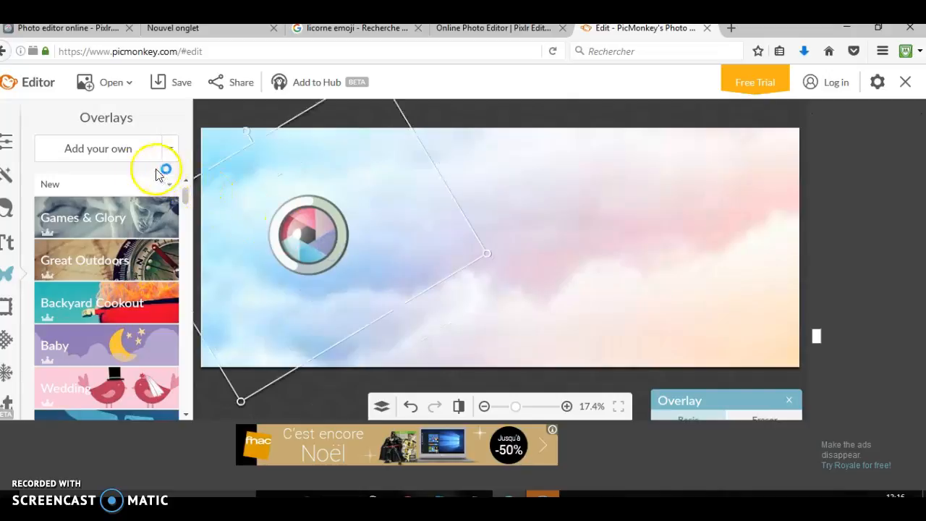
Add the "no" picture with the orange PicMonkey logo from the Images enregistrées folder as an overlay
{"action": "left_click", "coordinate": [123, 154]}
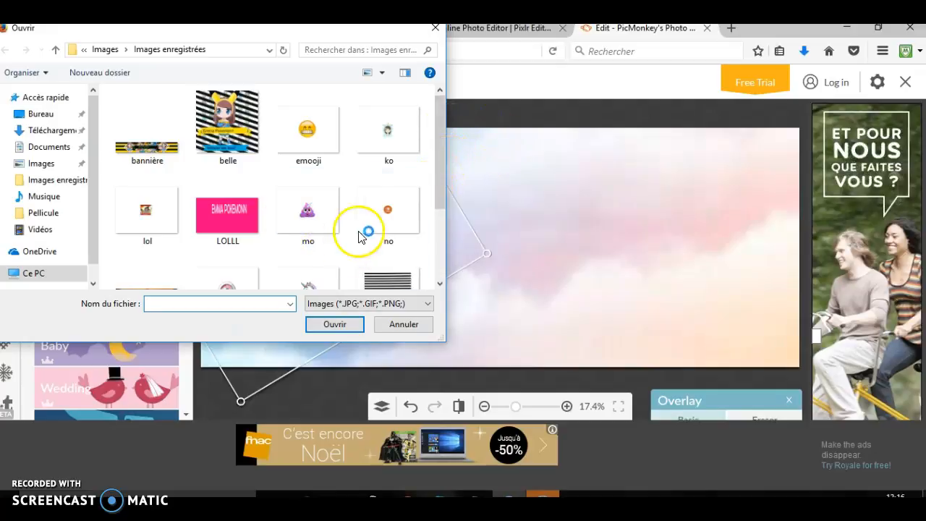
{"action": "left_click_drag", "start_coordinate": [440, 155], "coordinate": [445, 179]}
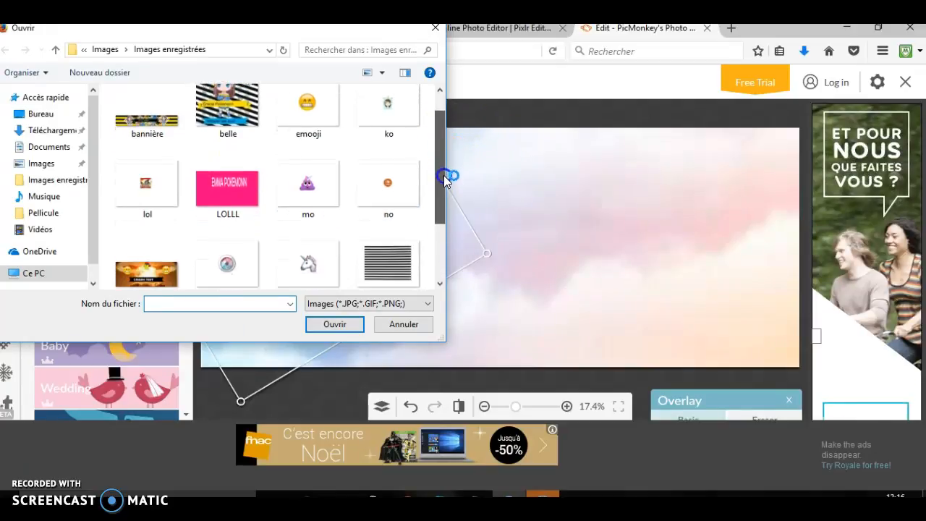
{"action": "left_click", "coordinate": [395, 168]}
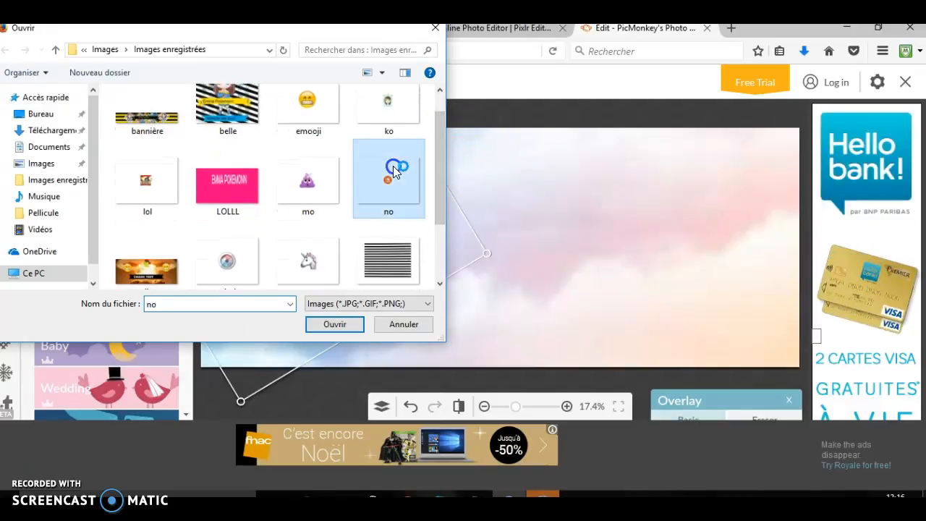
{"action": "left_click", "coordinate": [325, 332]}
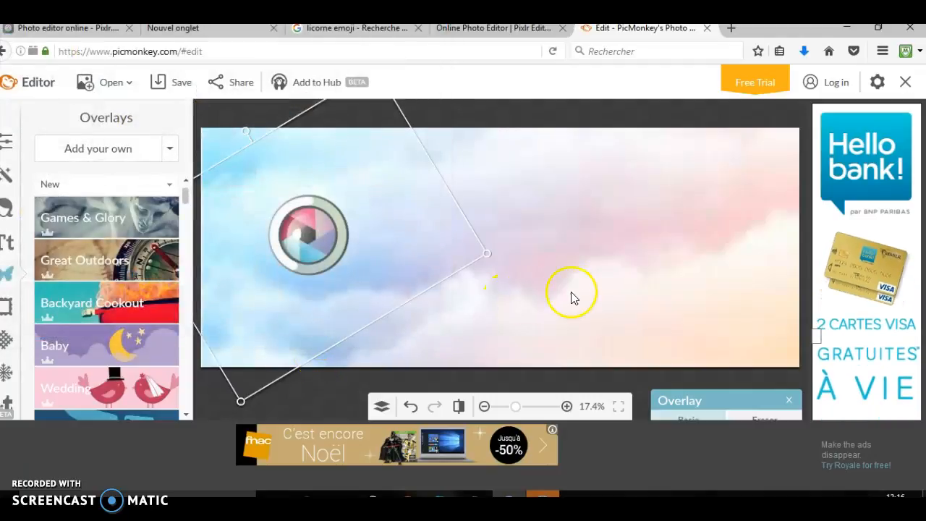
{"action": "left_click", "coordinate": [582, 291]}
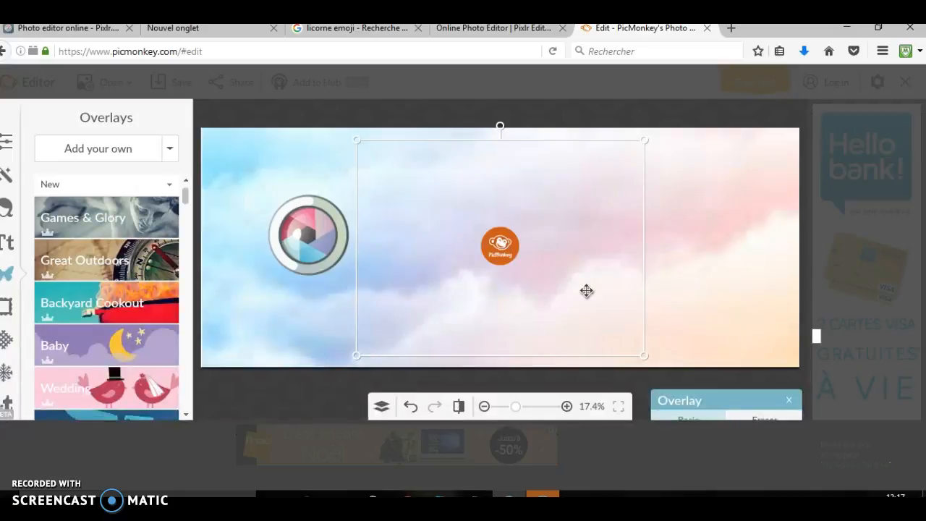
{"action": "left_click", "coordinate": [470, 171]}
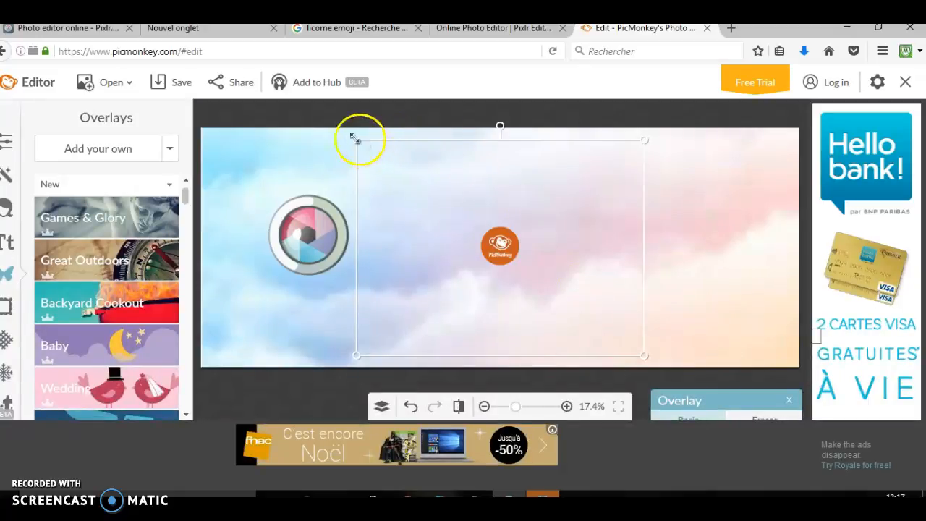
Nudge the PicMonkey logo slightly to the left and recolor it with overlay color 0078e2
{"action": "left_click_drag", "start_coordinate": [350, 137], "coordinate": [505, 183]}
{"action": "left_click_drag", "start_coordinate": [515, 243], "coordinate": [511, 243]}
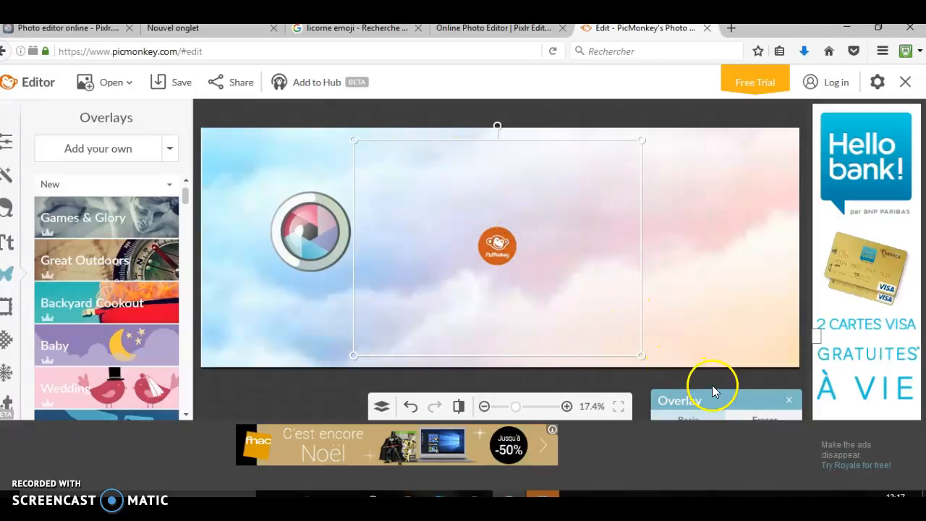
{"action": "mouse_move", "coordinate": [712, 392]}
{"action": "left_mouse_down"}
{"action": "mouse_move", "coordinate": [699, 333]}
{"action": "mouse_move", "coordinate": [697, 242]}
{"action": "mouse_move", "coordinate": [708, 222]}
{"action": "left_mouse_up"}
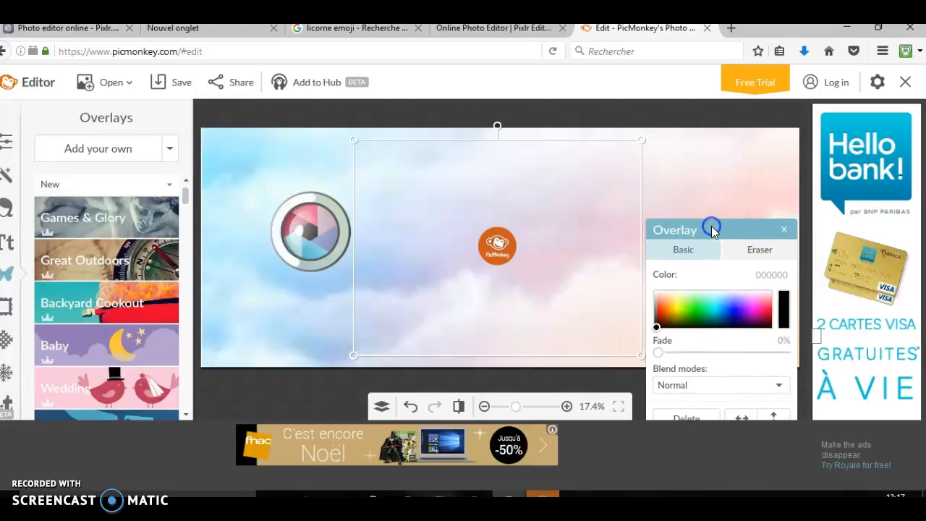
{"action": "left_click_drag", "start_coordinate": [658, 329], "coordinate": [712, 305]}
{"action": "mouse_move", "coordinate": [754, 251]}
{"action": "left_mouse_down"}
{"action": "mouse_move", "coordinate": [753, 310]}
{"action": "mouse_move", "coordinate": [723, 311]}
{"action": "left_mouse_up"}
{"action": "left_click", "coordinate": [783, 229]}
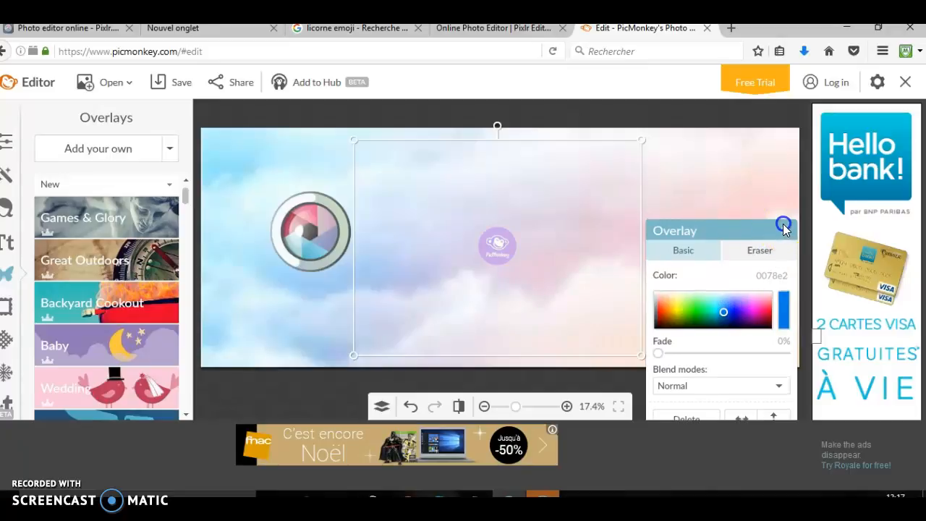
{"action": "left_click", "coordinate": [784, 230]}
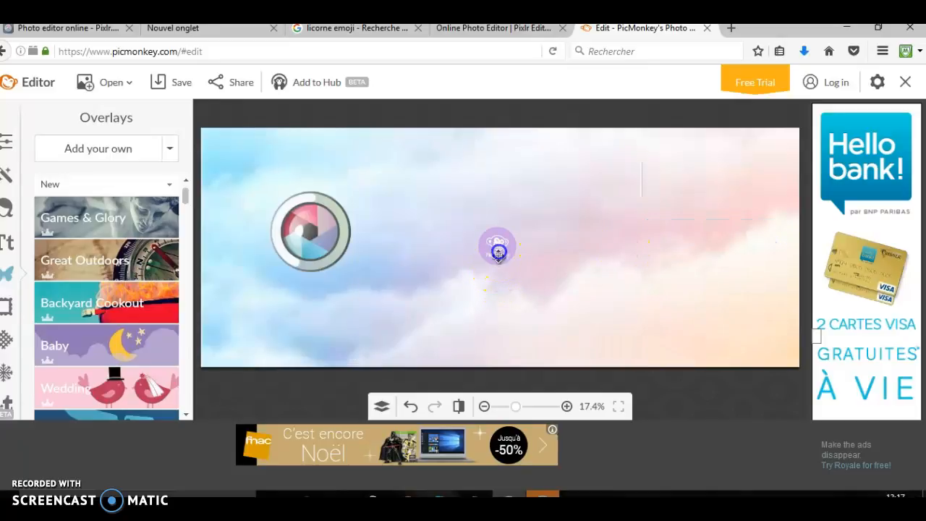
Enlarge the purple PicMonkey logo and move it to the right part of the canvas, level with the lens
{"action": "left_click_drag", "start_coordinate": [498, 256], "coordinate": [499, 248]}
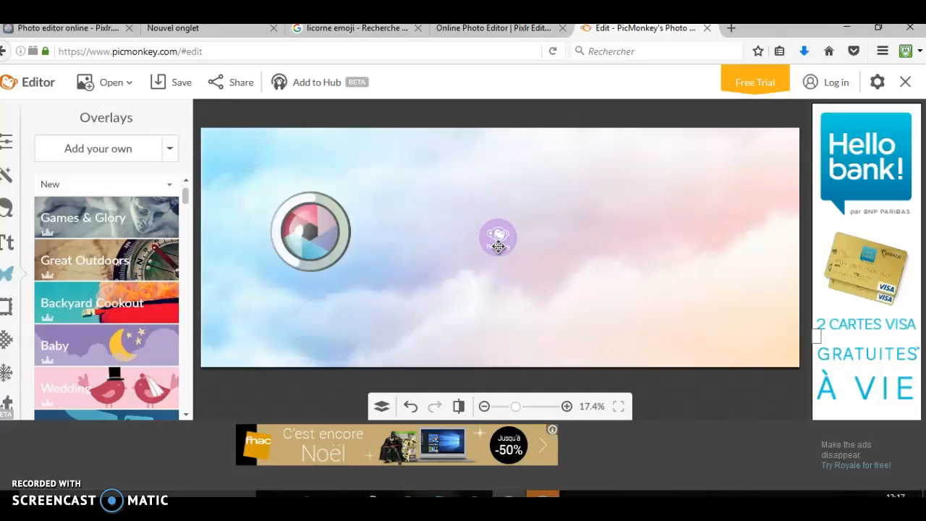
{"action": "left_click", "coordinate": [497, 247]}
{"action": "left_click_drag", "start_coordinate": [356, 133], "coordinate": [321, 115]}
{"action": "left_click_drag", "start_coordinate": [273, 92], "coordinate": [152, 26]}
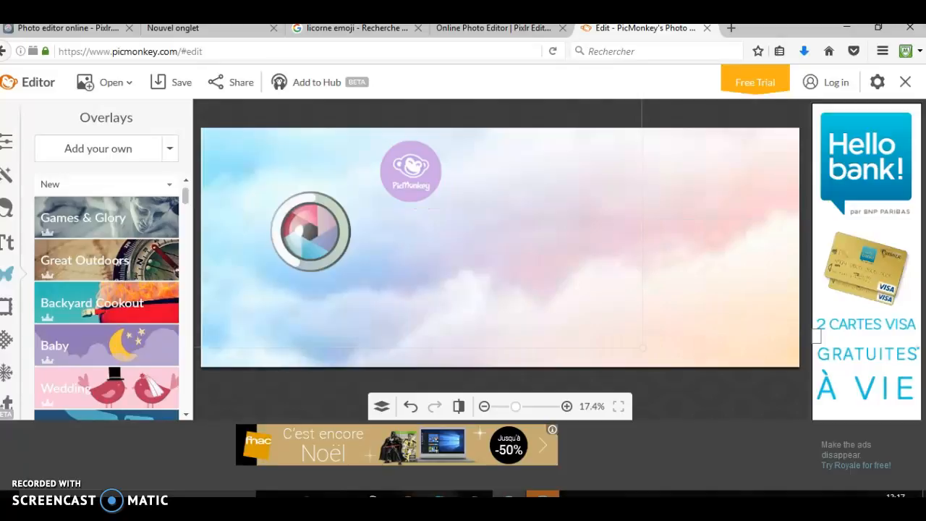
{"action": "left_click_drag", "start_coordinate": [150, 25], "coordinate": [142, 19]}
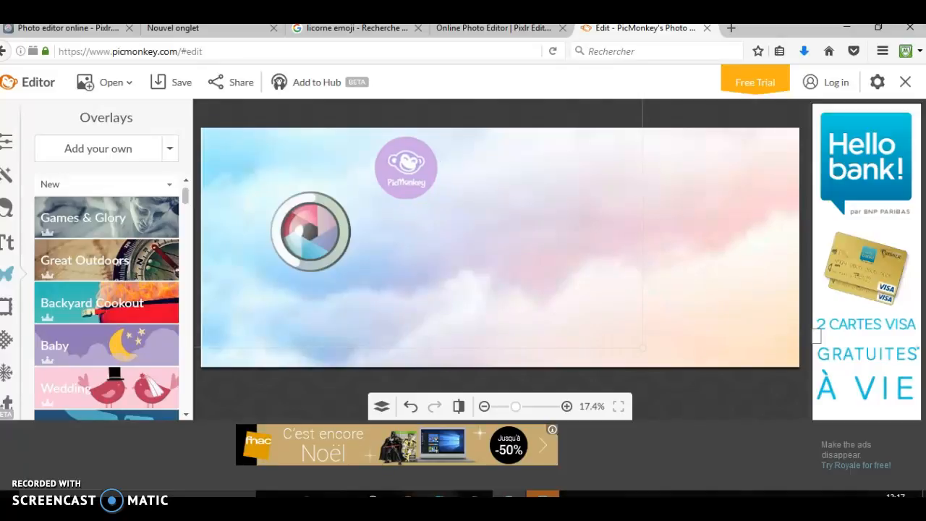
{"action": "left_click_drag", "start_coordinate": [422, 197], "coordinate": [692, 258]}
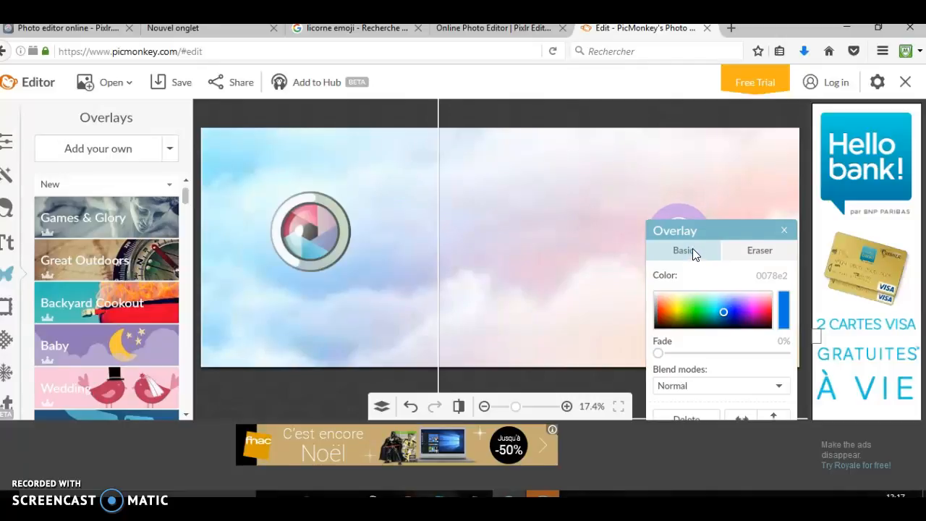
{"action": "left_click", "coordinate": [784, 230]}
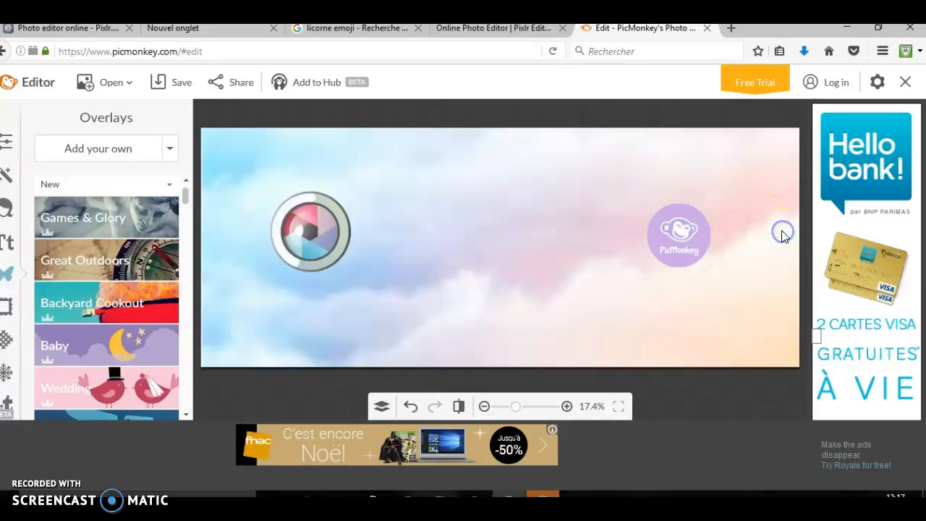
Add the "ko" picture of the girl in a unicorn hood to the canvas as an overlay
{"action": "left_click", "coordinate": [78, 149]}
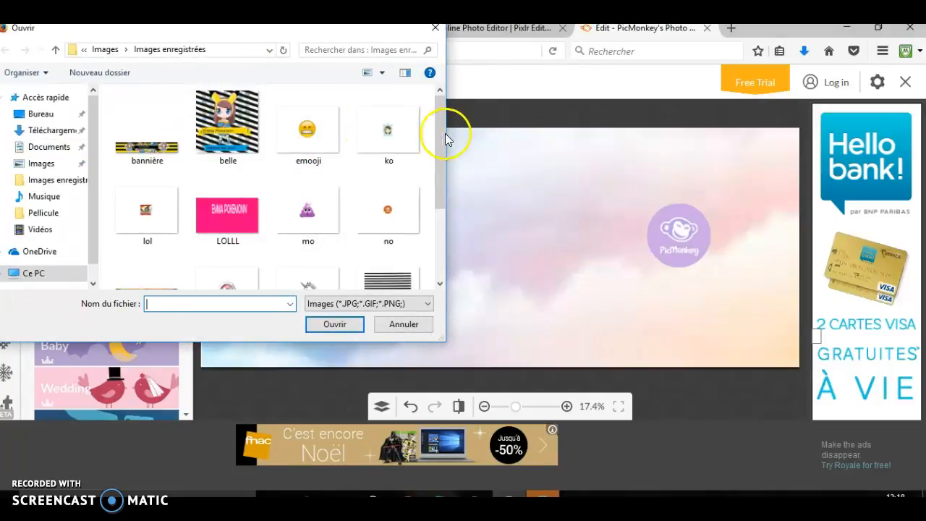
{"action": "left_click", "coordinate": [382, 127]}
{"action": "left_click", "coordinate": [343, 326]}
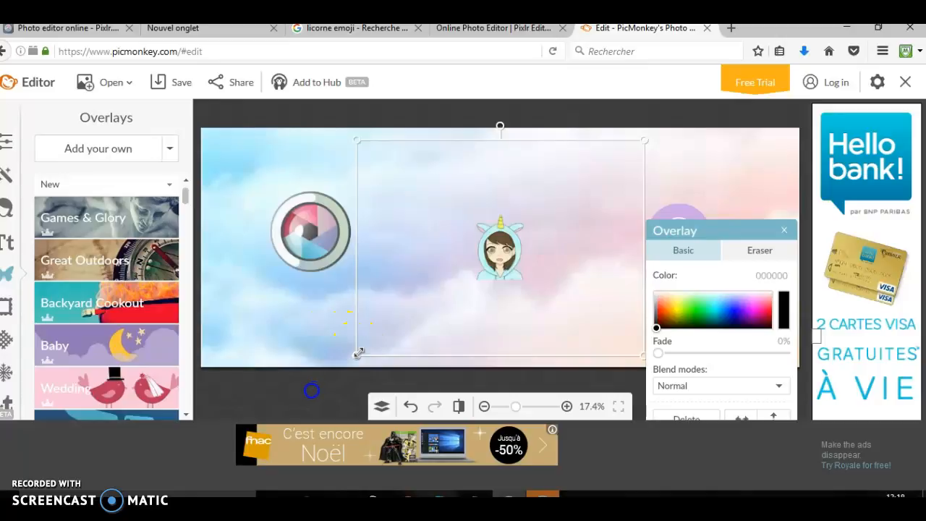
Enlarge the overlay of the girl in the unicorn hood and place her at the canvas's lower edge, between the two logos
{"action": "left_click_drag", "start_coordinate": [359, 354], "coordinate": [303, 403]}
{"action": "left_click_drag", "start_coordinate": [248, 457], "coordinate": [218, 479]}
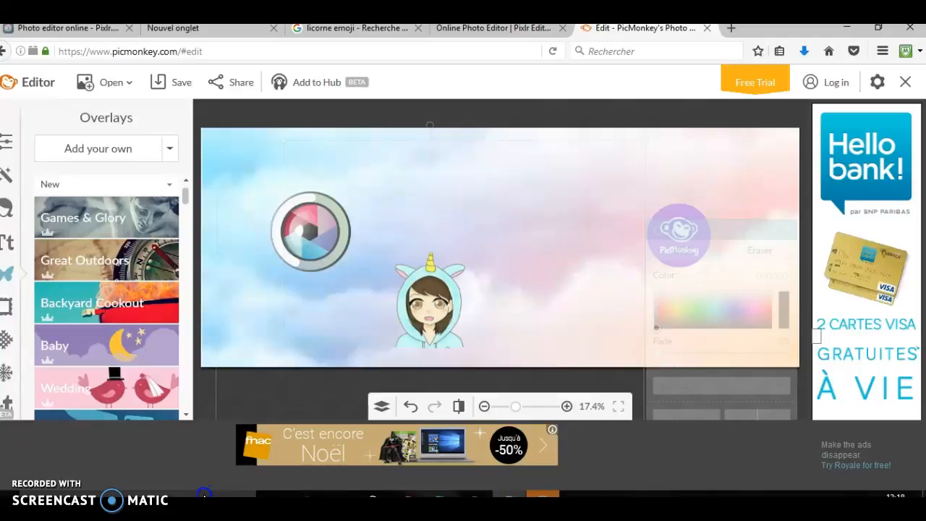
{"action": "left_click_drag", "start_coordinate": [204, 496], "coordinate": [203, 495]}
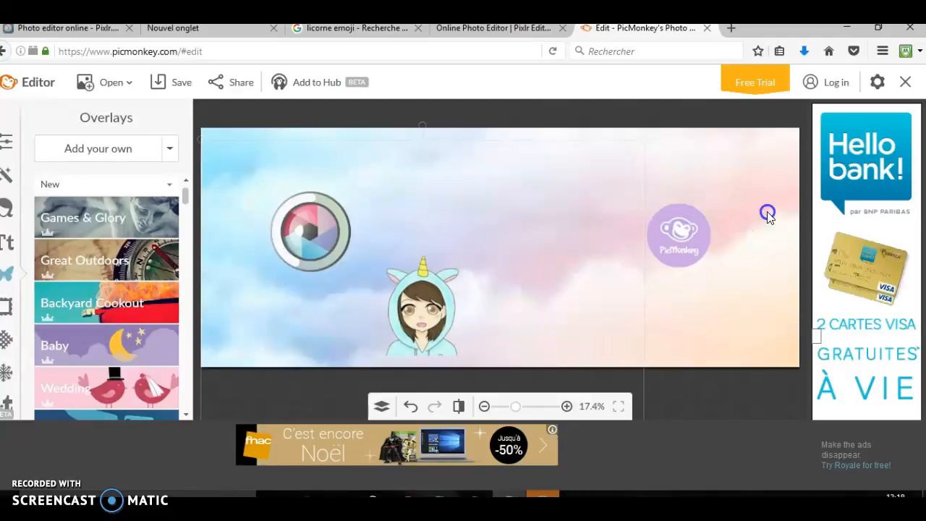
{"action": "left_click", "coordinate": [648, 245]}
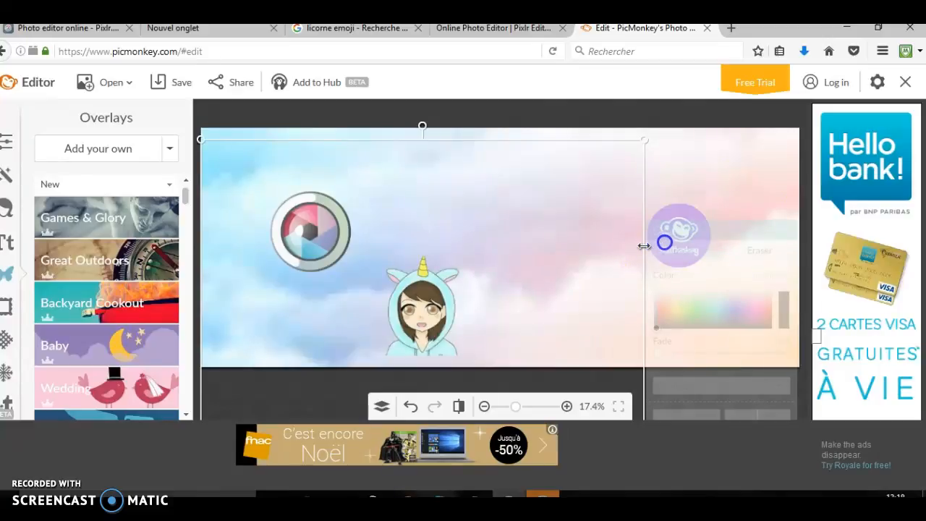
{"action": "left_click_drag", "start_coordinate": [644, 246], "coordinate": [726, 242]}
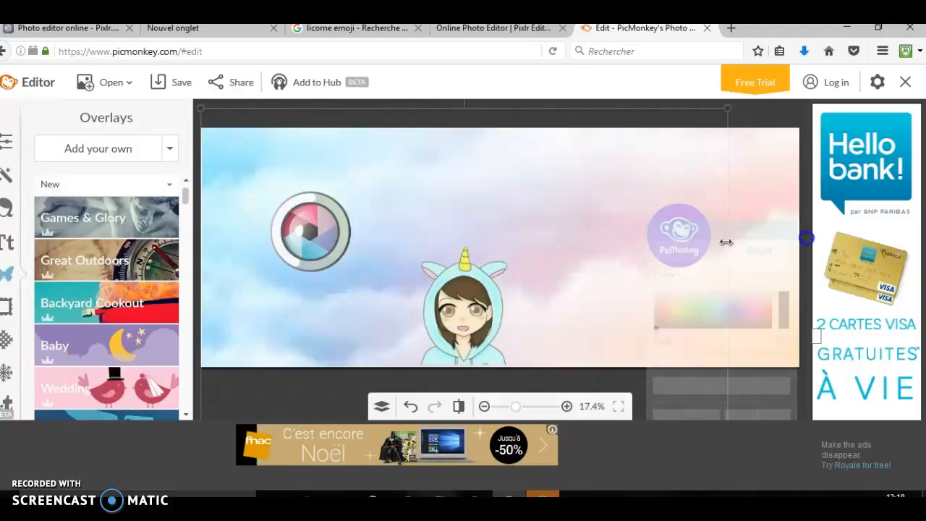
{"action": "left_click_drag", "start_coordinate": [726, 242], "coordinate": [755, 243]}
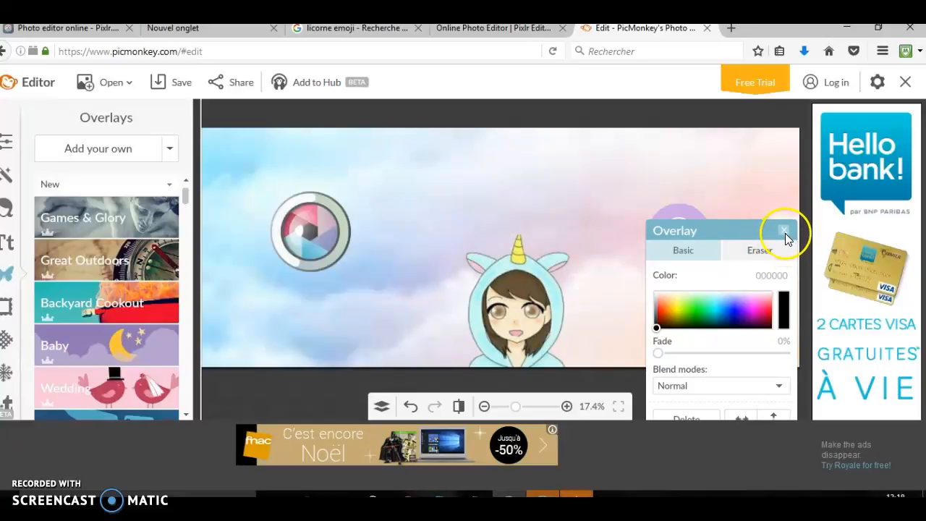
{"action": "left_click", "coordinate": [783, 232]}
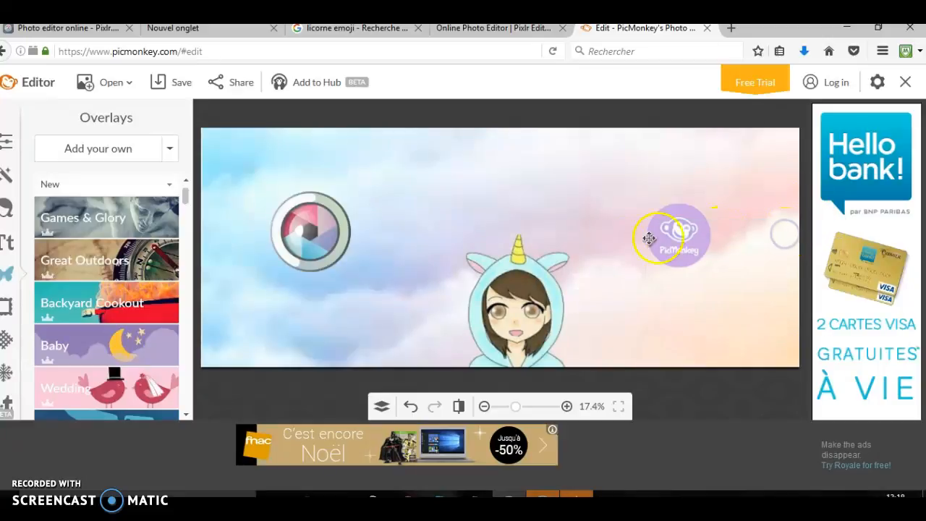
Delete the overlay of the girl in the unicorn hood from the banner
{"action": "left_click", "coordinate": [531, 282]}
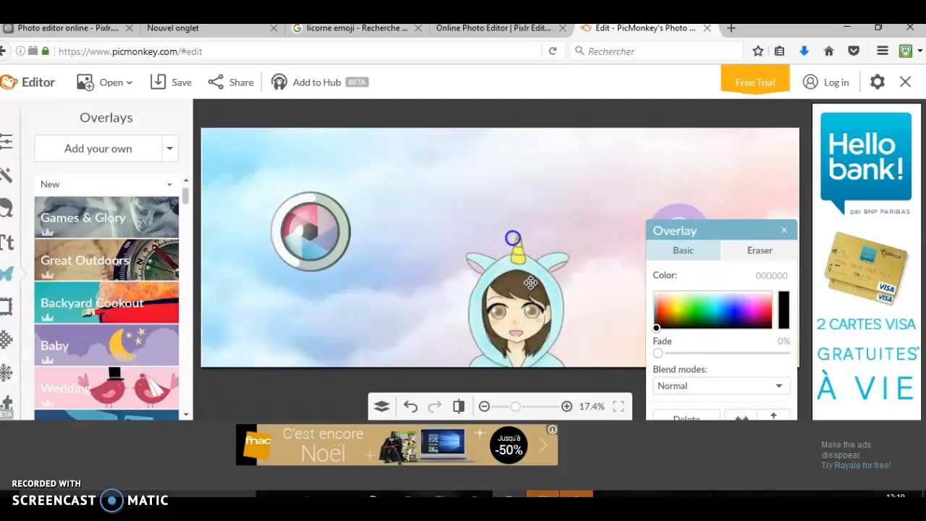
{"action": "key", "text": "Delete"}
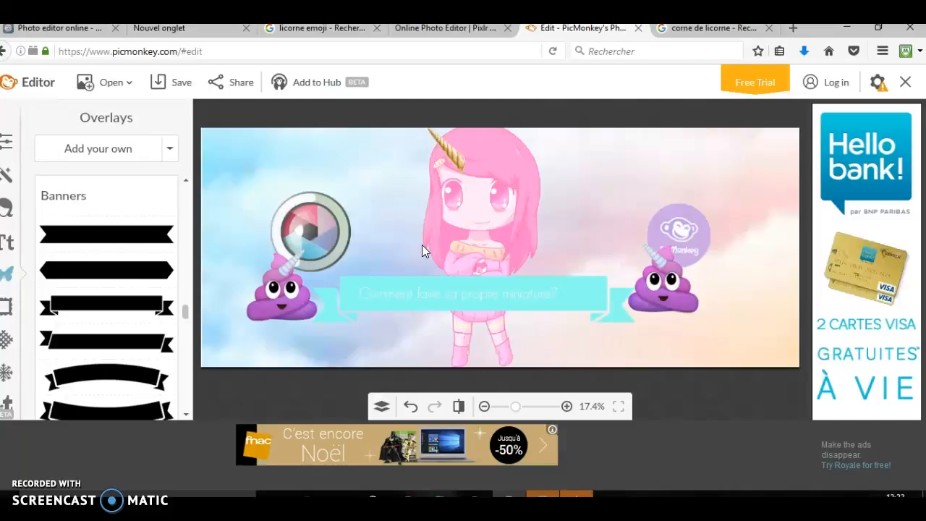
Save the finished banner to the computer as a .jpg named "m" in the Images enregistrées folder
{"action": "left_click", "coordinate": [176, 84]}
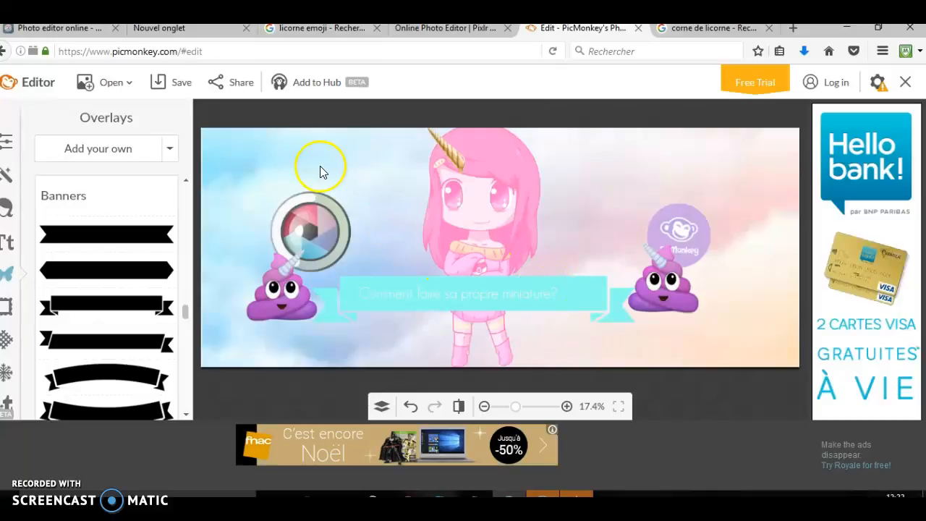
{"action": "left_click", "coordinate": [179, 81]}
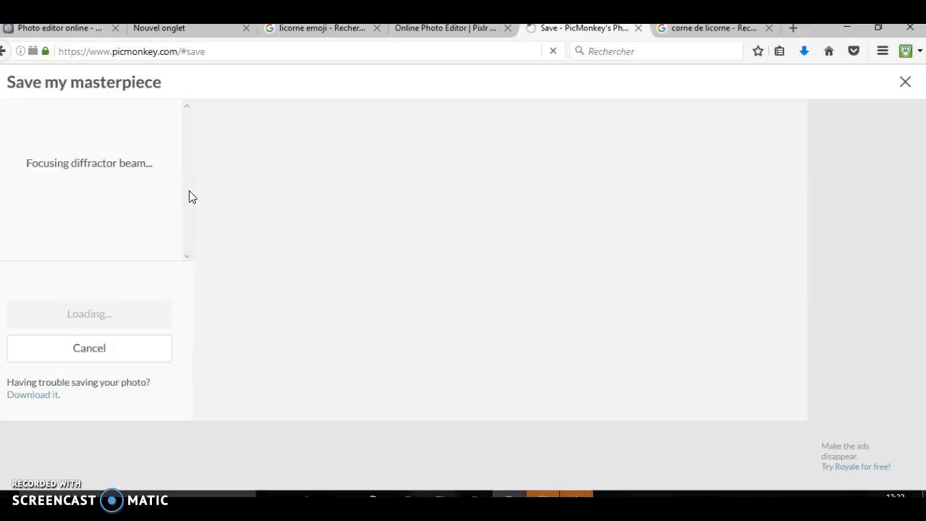
{"action": "left_click", "coordinate": [186, 181]}
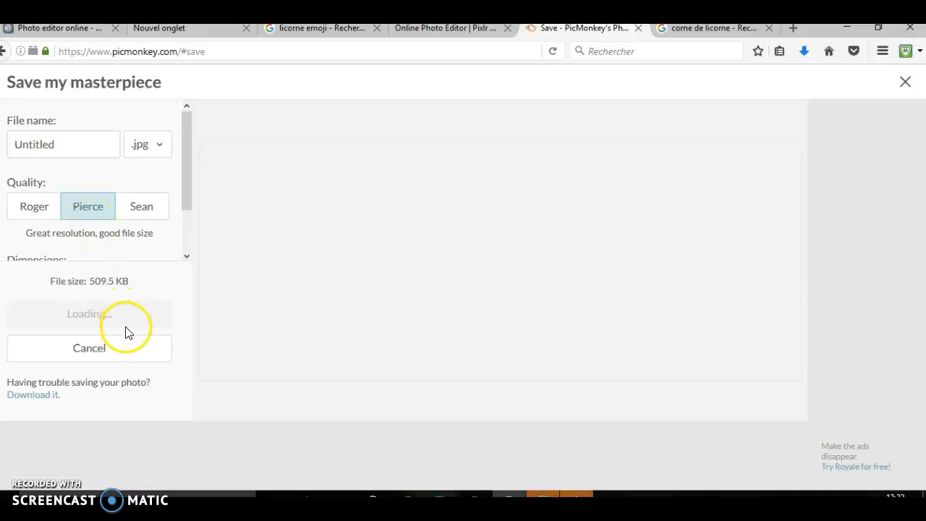
{"action": "left_click", "coordinate": [94, 152]}
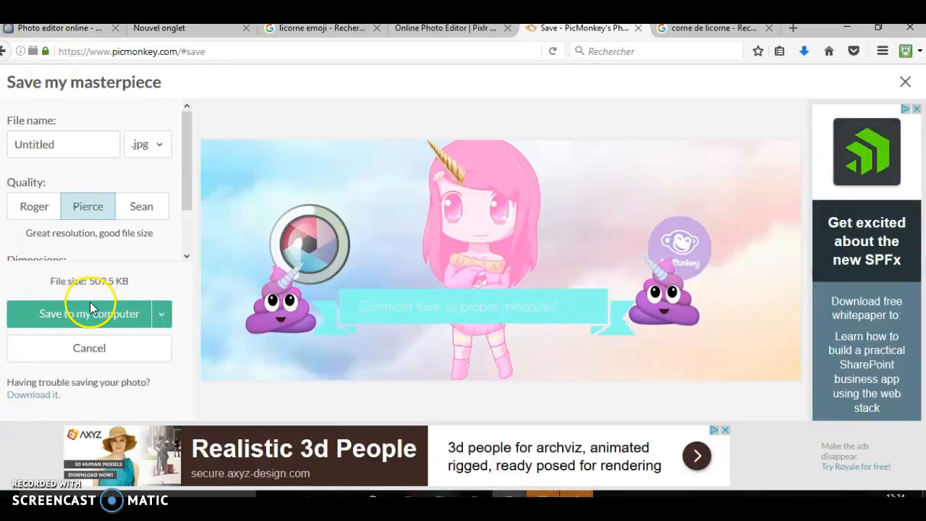
{"action": "left_click", "coordinate": [89, 316]}
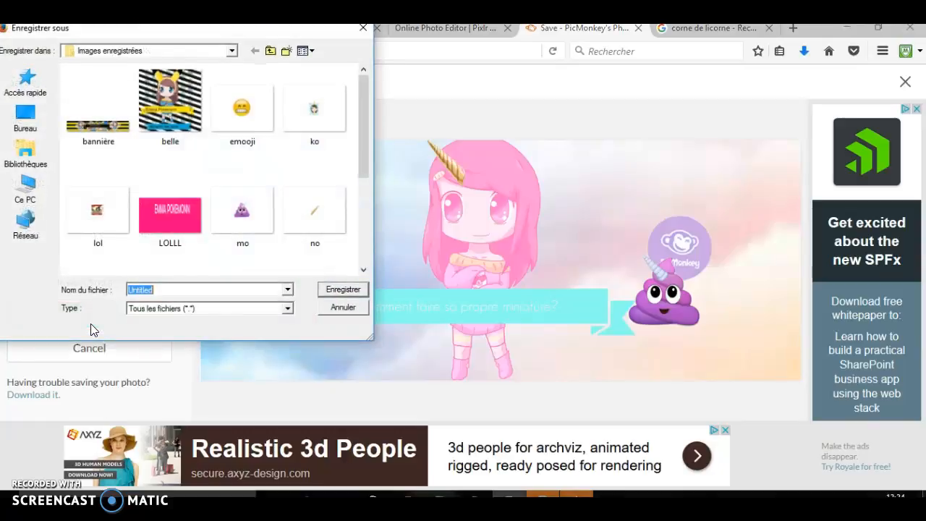
{"action": "left_click", "coordinate": [165, 291]}
{"action": "type", "text": "m"}
{"action": "left_click", "coordinate": [327, 291]}
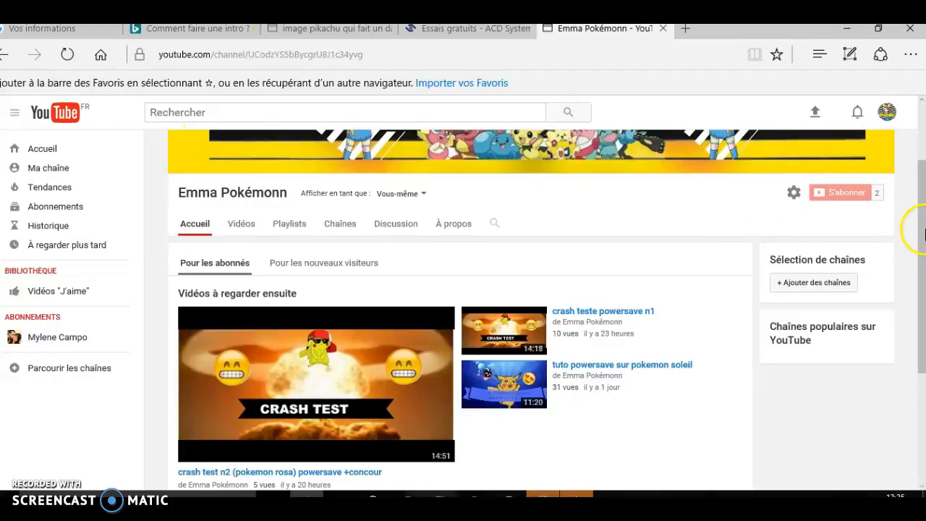
On the YouTube channel page, go to the video manager and open "crash test n2 (pokemon rosa) powersave +concour" for editing
{"action": "left_click_drag", "start_coordinate": [923, 235], "coordinate": [911, 259]}
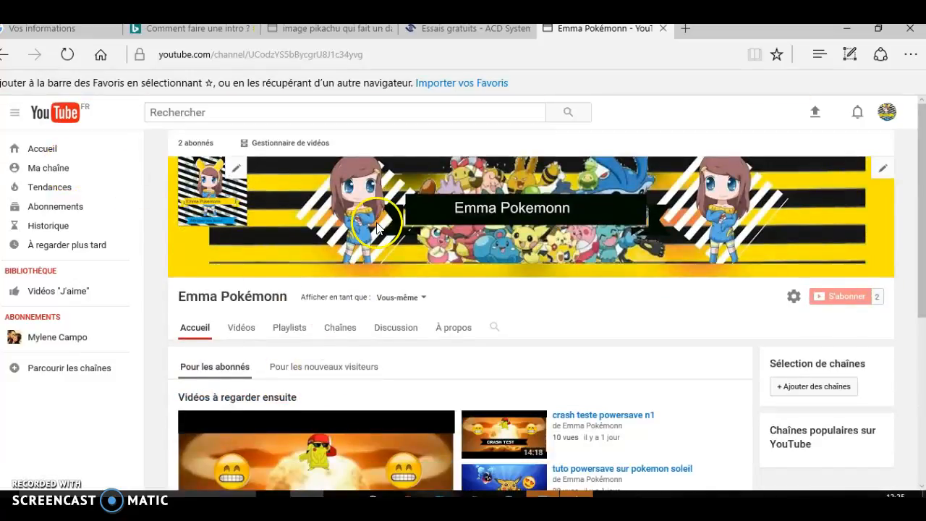
{"action": "left_click", "coordinate": [301, 153]}
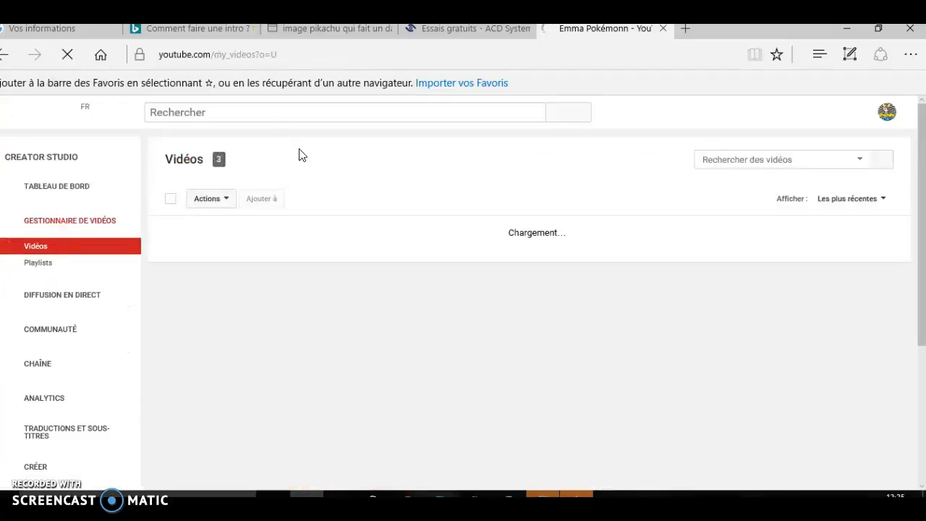
{"action": "mouse_move", "coordinate": [925, 245]}
{"action": "left_mouse_down"}
{"action": "mouse_move", "coordinate": [922, 217]}
{"action": "mouse_move", "coordinate": [923, 239]}
{"action": "left_mouse_up"}
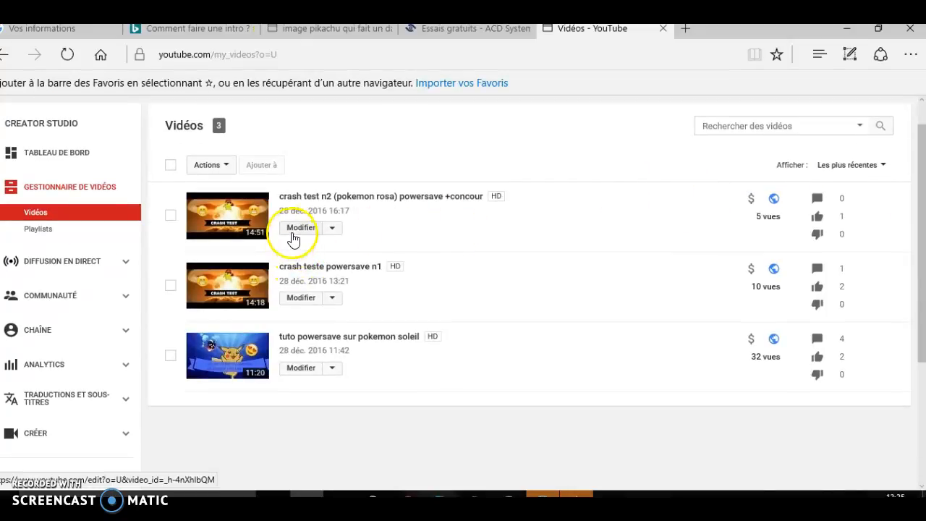
{"action": "left_click", "coordinate": [294, 236]}
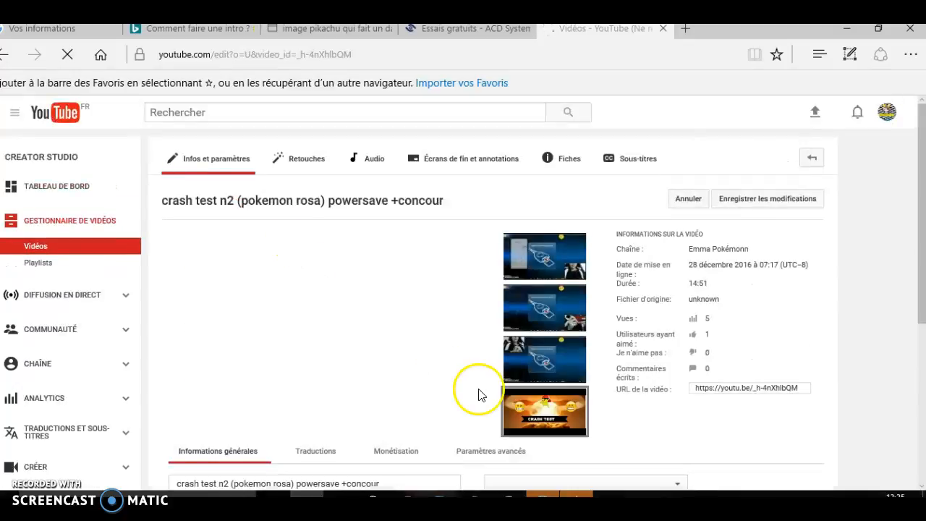
Try the third generated thumbnail for the video, reselect the custom CRASH TEST thumbnail, and leave the edit page without saving
{"action": "left_click", "coordinate": [542, 416]}
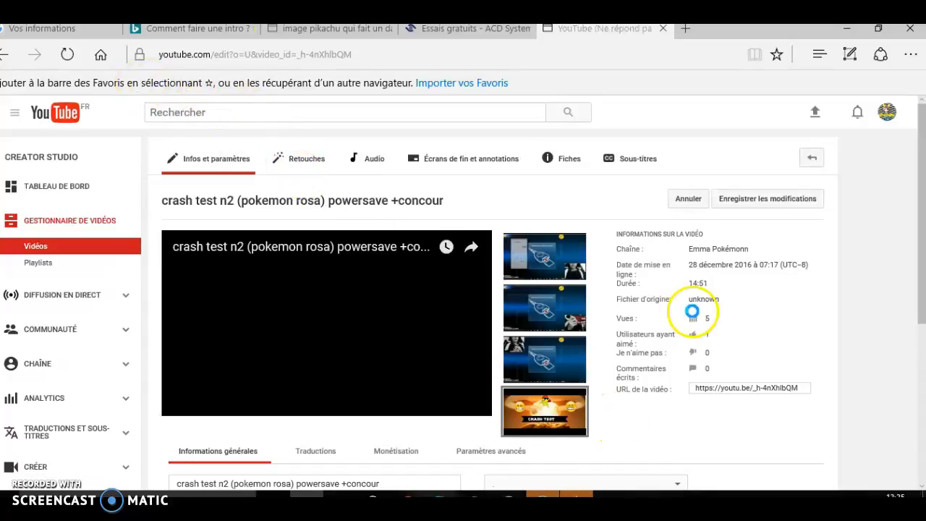
{"action": "left_click", "coordinate": [544, 358]}
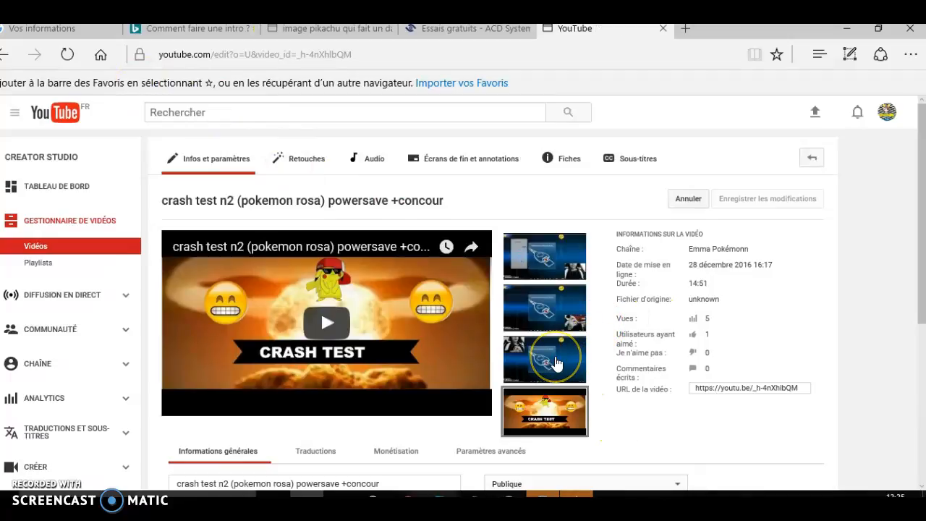
{"action": "left_click", "coordinate": [550, 402]}
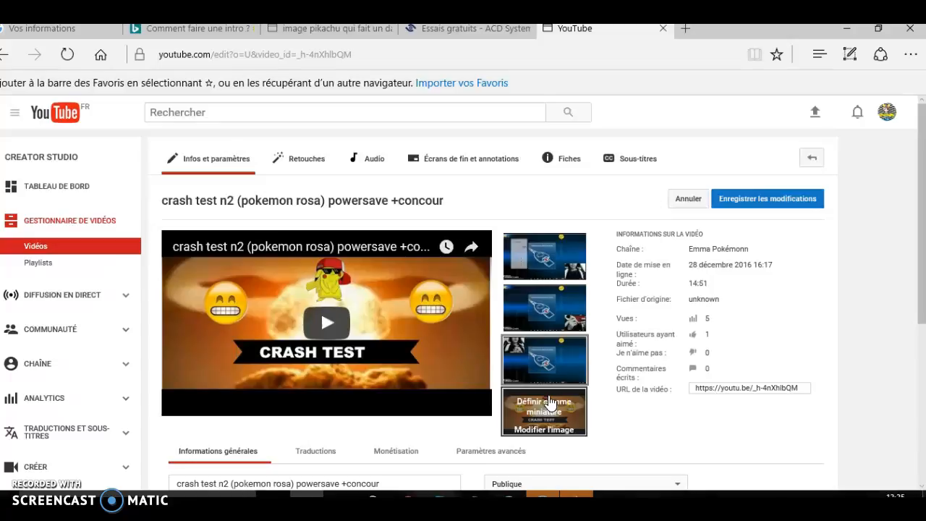
{"action": "left_click", "coordinate": [544, 409]}
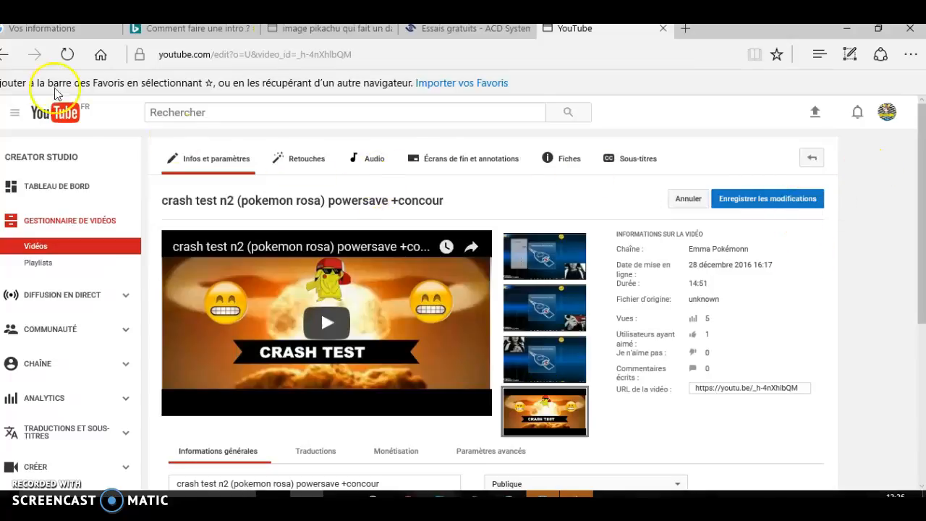
{"action": "left_click", "coordinate": [5, 61]}
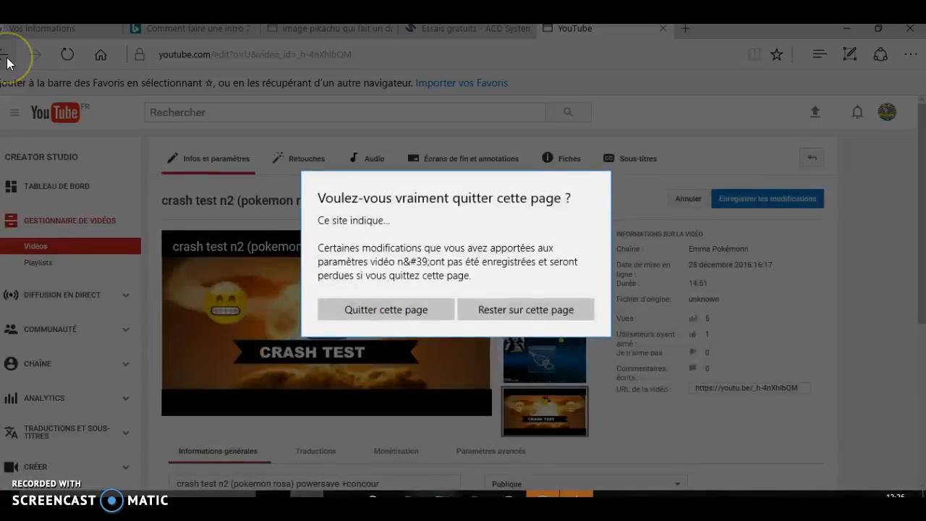
{"action": "left_click", "coordinate": [364, 317]}
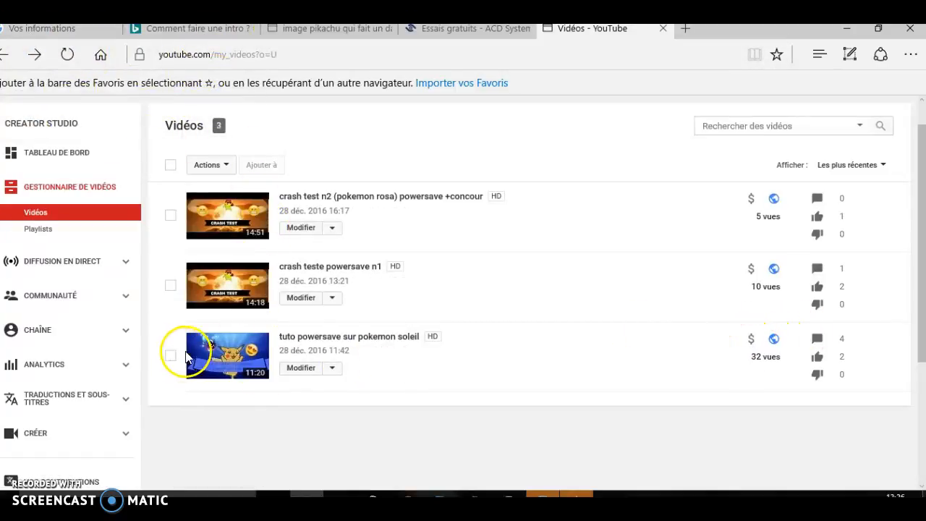
Open the video "tuto powersave sur pokemon soleil" from the video list and pause its playback
{"action": "left_click", "coordinate": [219, 359]}
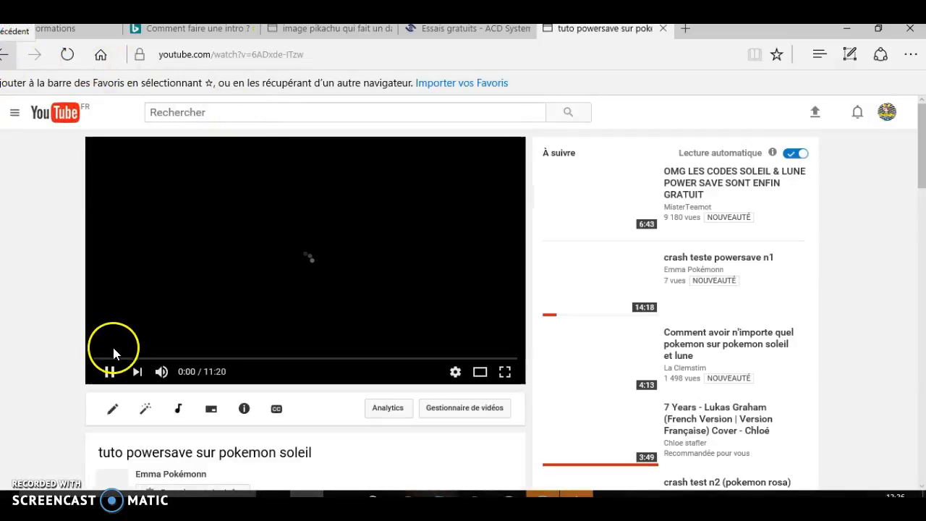
{"action": "left_click", "coordinate": [112, 371]}
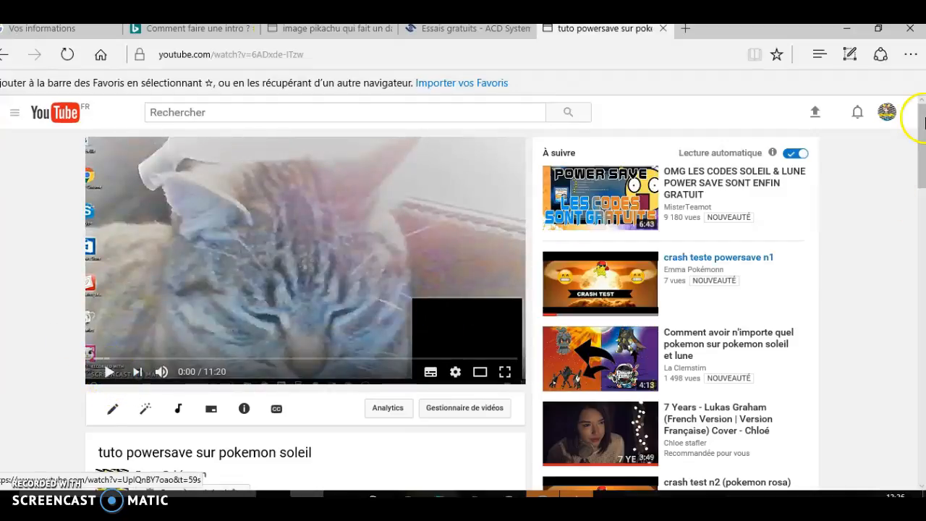
{"action": "left_click_drag", "start_coordinate": [923, 142], "coordinate": [900, 133]}
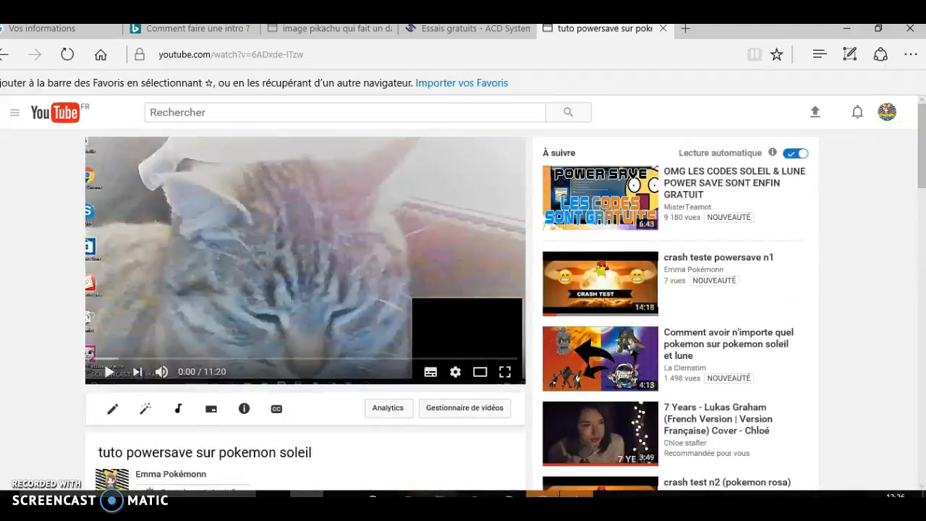